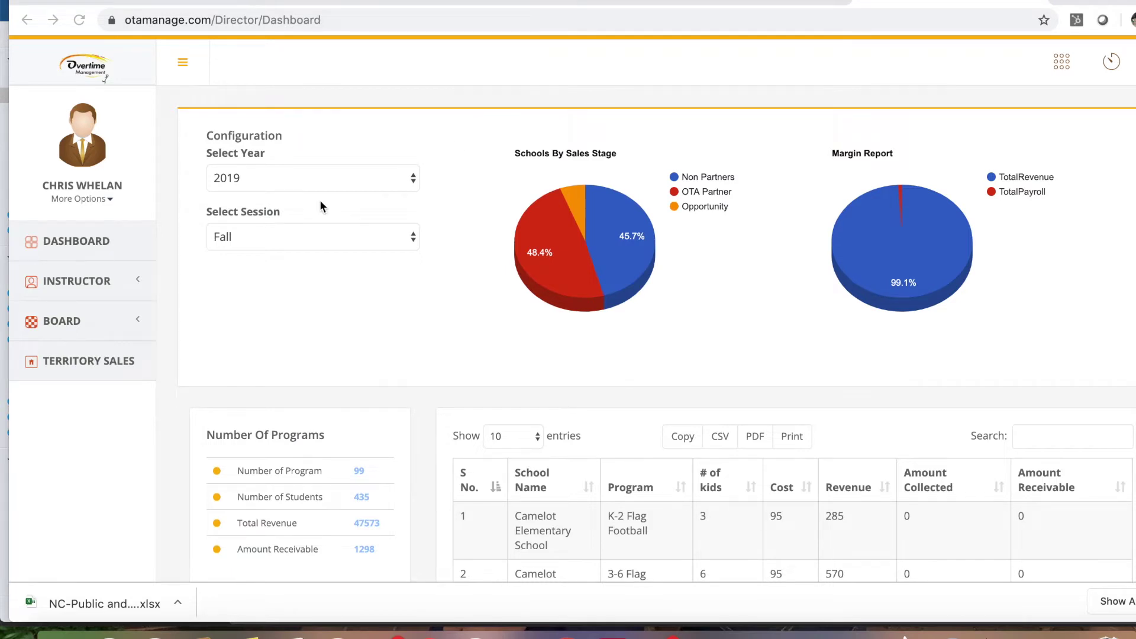
Step: Look over the Instructor and Board sections' options and open the Payment page
{"action": "left_click", "coordinate": [93, 279]}
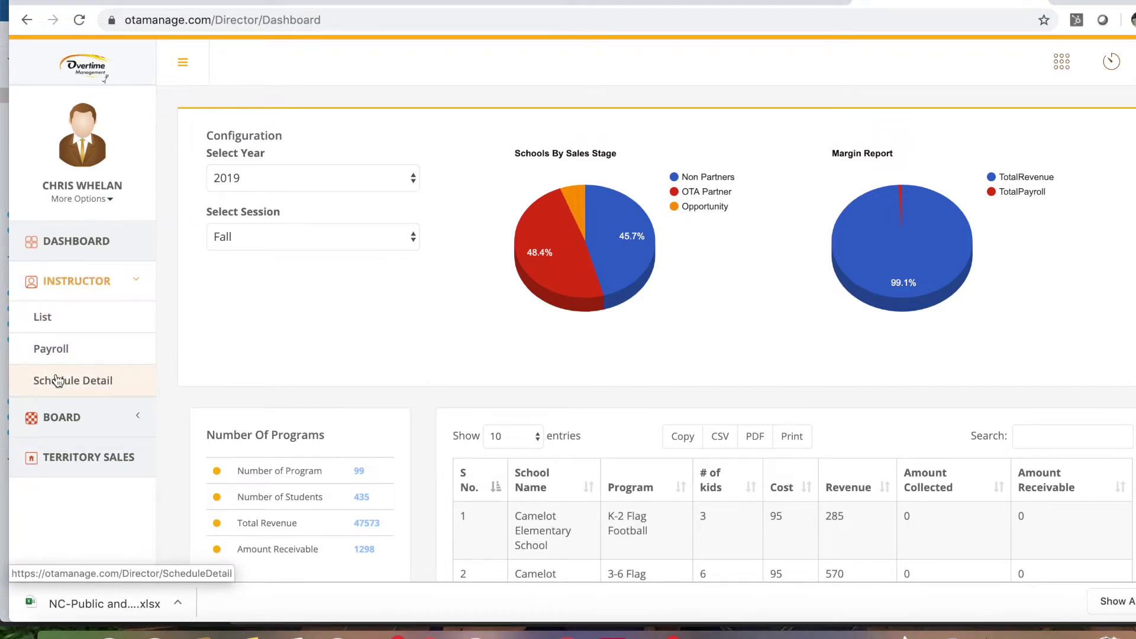
{"action": "left_click", "coordinate": [57, 417]}
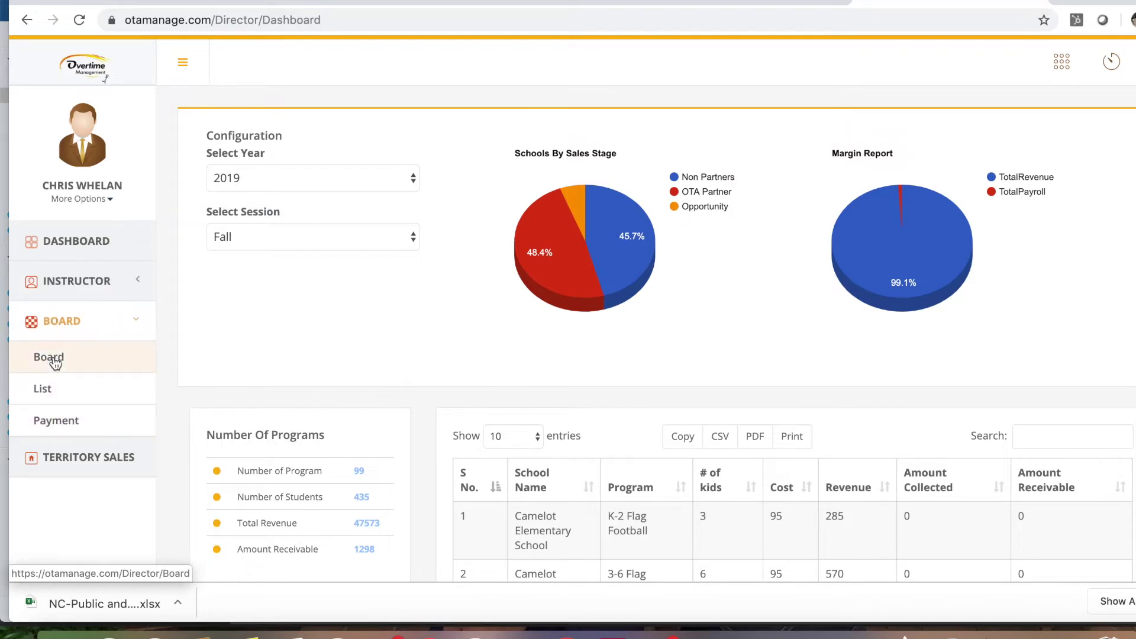
{"action": "left_click", "coordinate": [59, 421]}
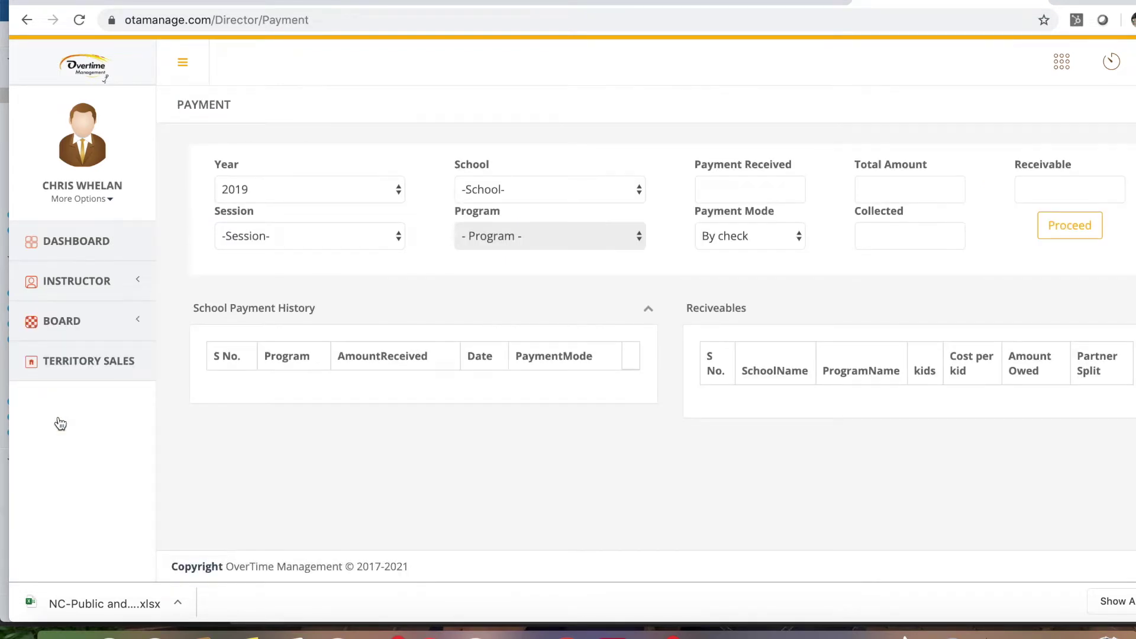
Step: View the Territory Sales school list, return to the dashboard and examine its sales stage and margin charts
{"action": "left_click", "coordinate": [68, 373]}
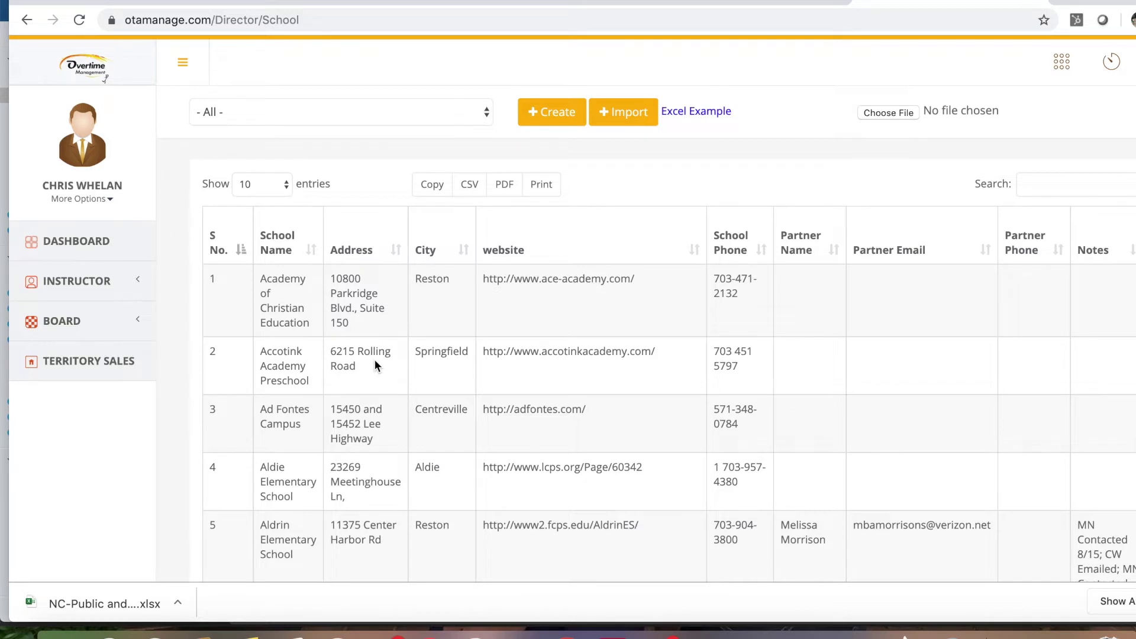
{"action": "left_click", "coordinate": [69, 250]}
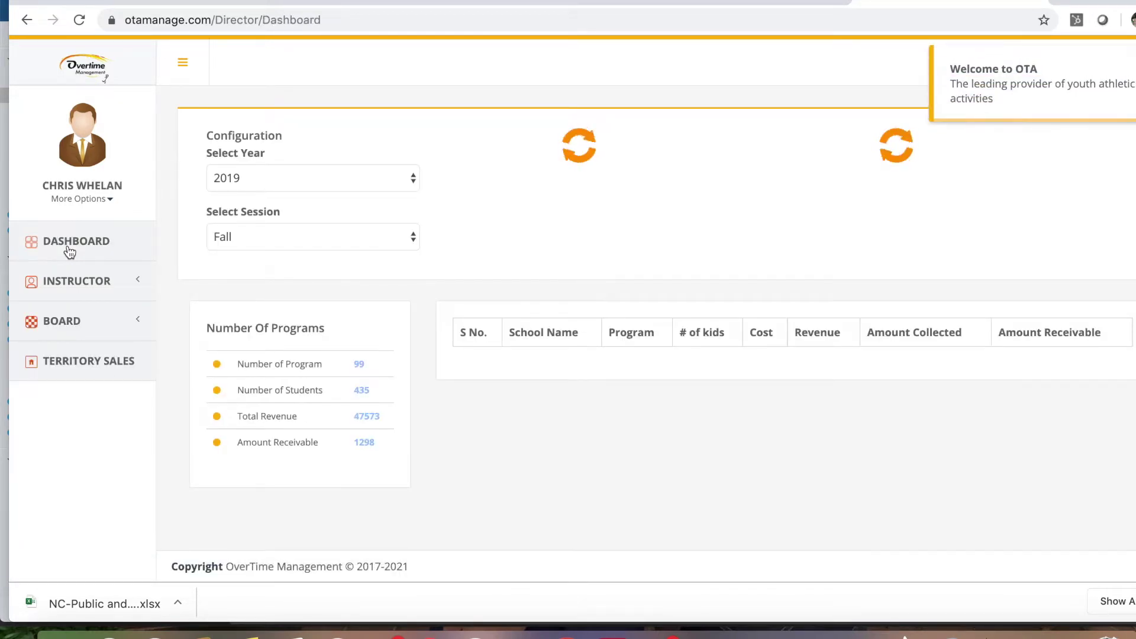
{"action": "mouse_move", "coordinate": [898, 301]}
{"action": "mouse_move", "coordinate": [643, 279]}
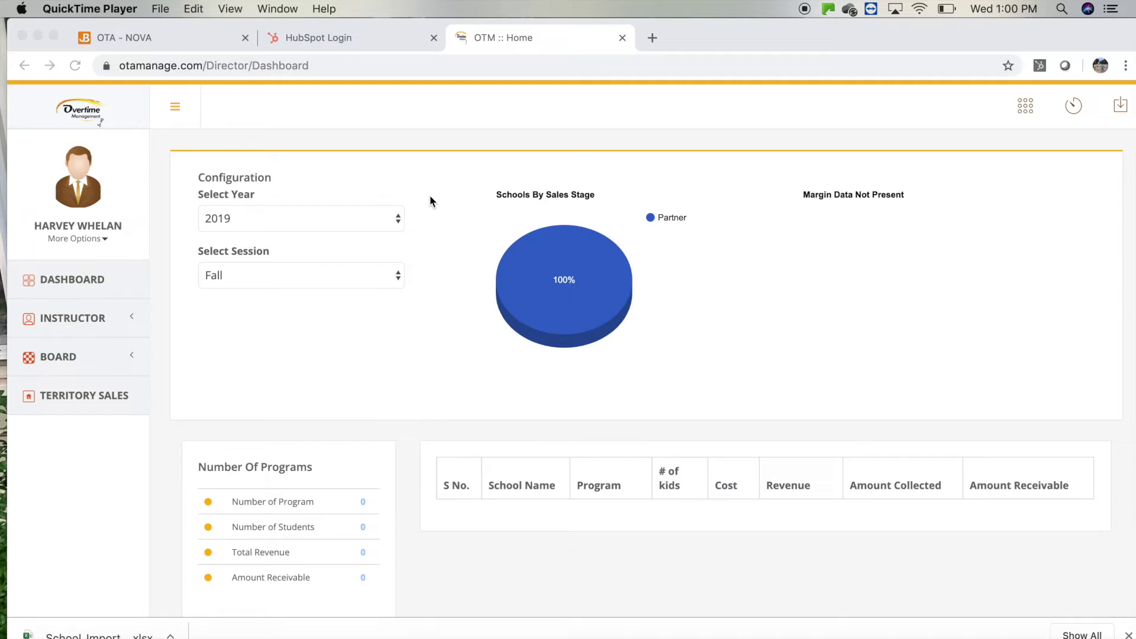
Step: In Territory Sales, review the Create School form and its sale stage options, and close it without creating a school
{"action": "left_click", "coordinate": [83, 396]}
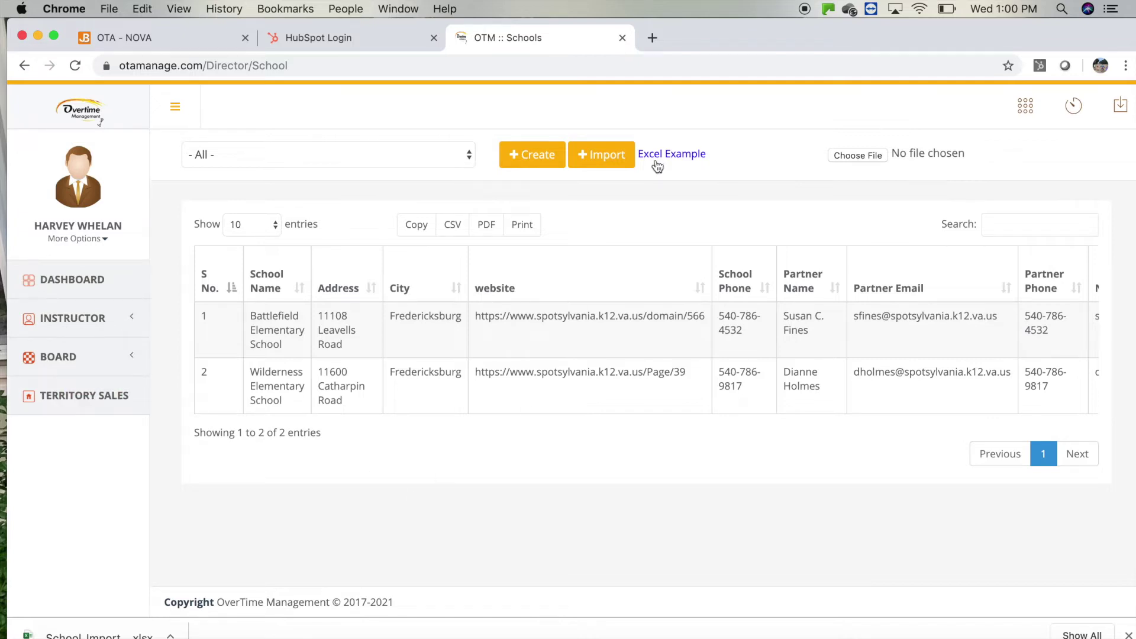
{"action": "left_click", "coordinate": [535, 162]}
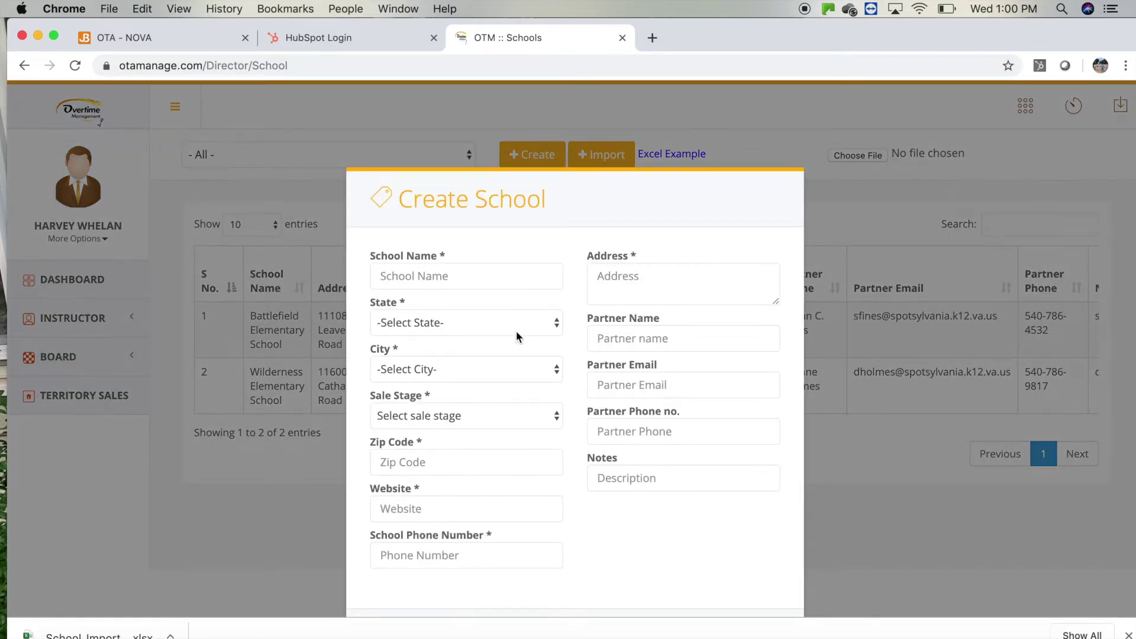
{"action": "left_click", "coordinate": [485, 420]}
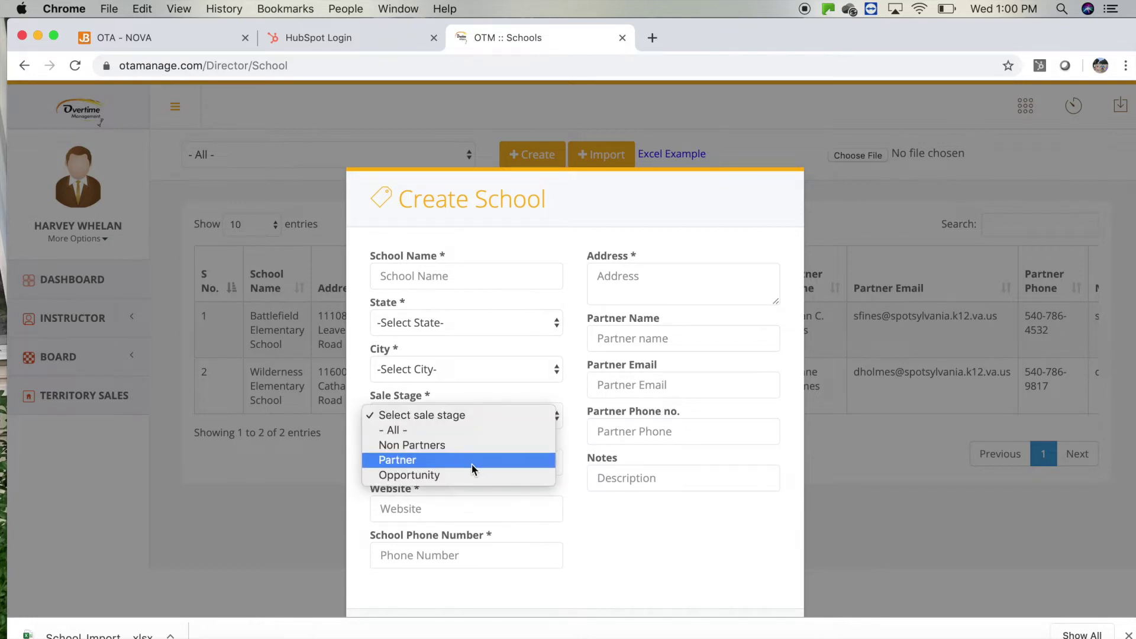
{"action": "left_click", "coordinate": [601, 532]}
{"action": "left_click", "coordinate": [931, 207]}
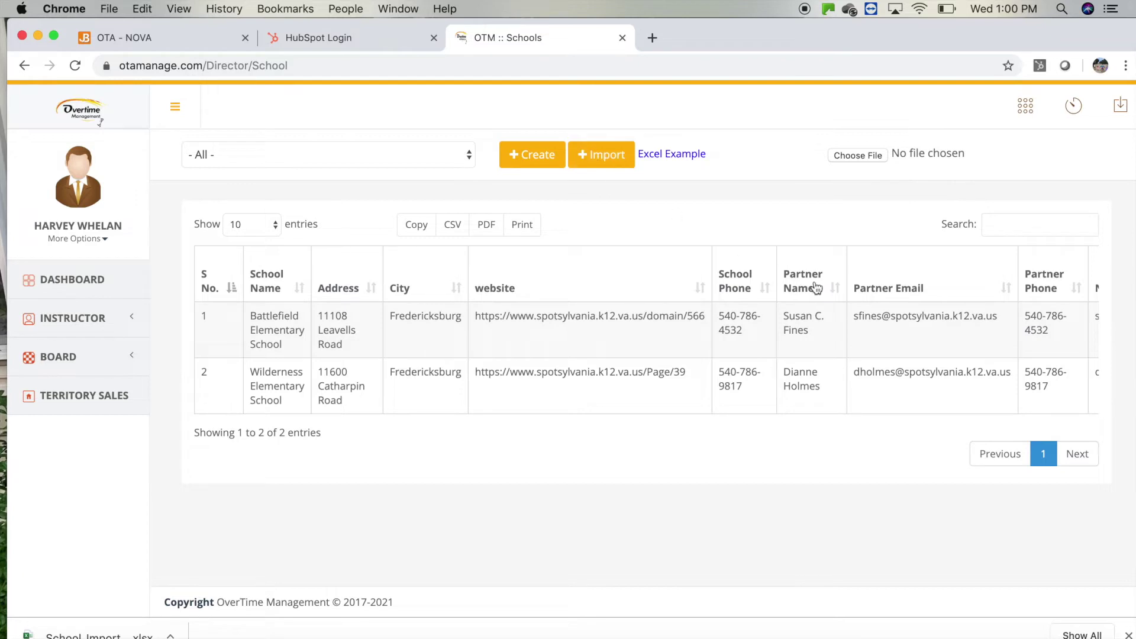
Step: Examine all columns of the school table, from school name through partner details, notes, sale stage and actions
{"action": "scroll", "coordinate": [829, 378], "scroll_direction": "right", "scroll_amount": 5}
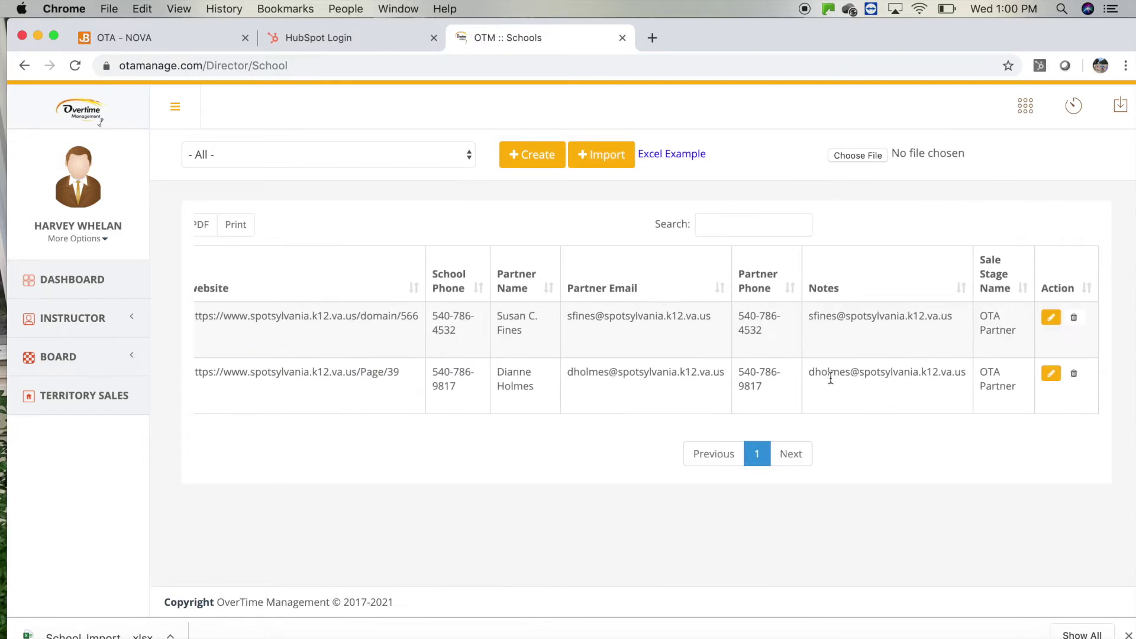
{"action": "scroll", "coordinate": [830, 378], "scroll_direction": "left", "scroll_amount": 5}
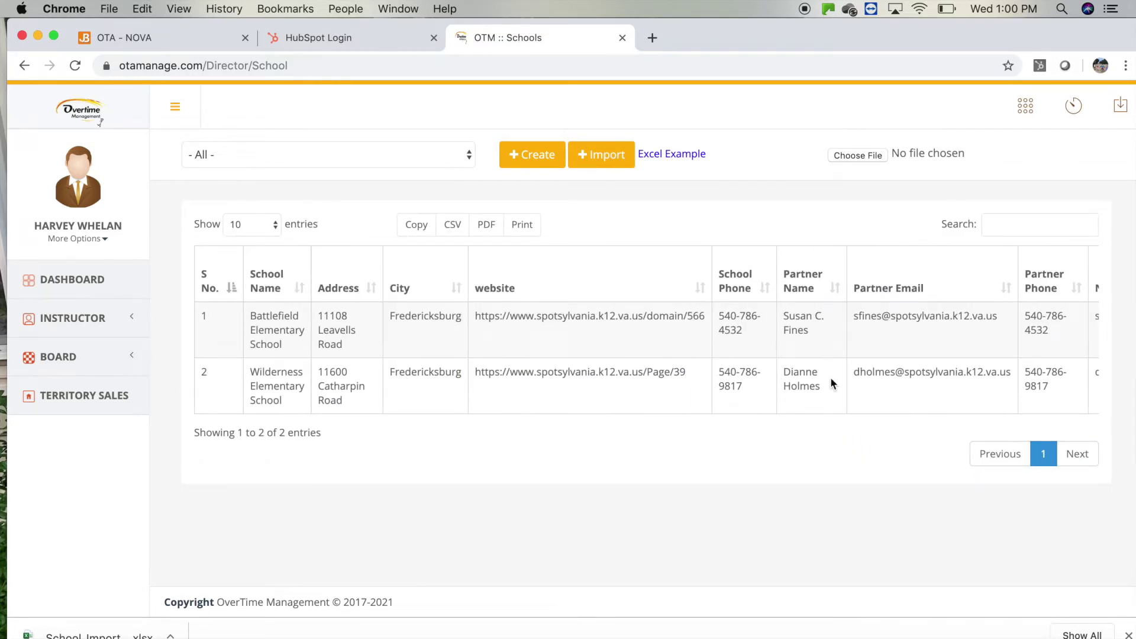
{"action": "scroll", "coordinate": [826, 378], "scroll_direction": "right", "scroll_amount": 5}
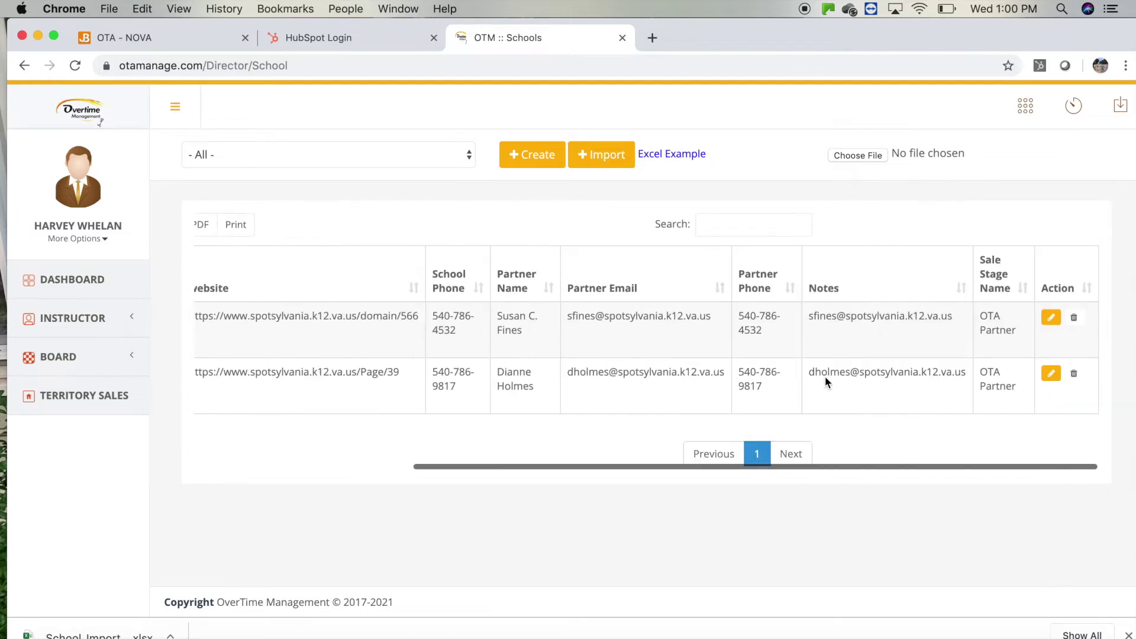
{"action": "scroll", "coordinate": [994, 310], "scroll_direction": "left", "scroll_amount": 5}
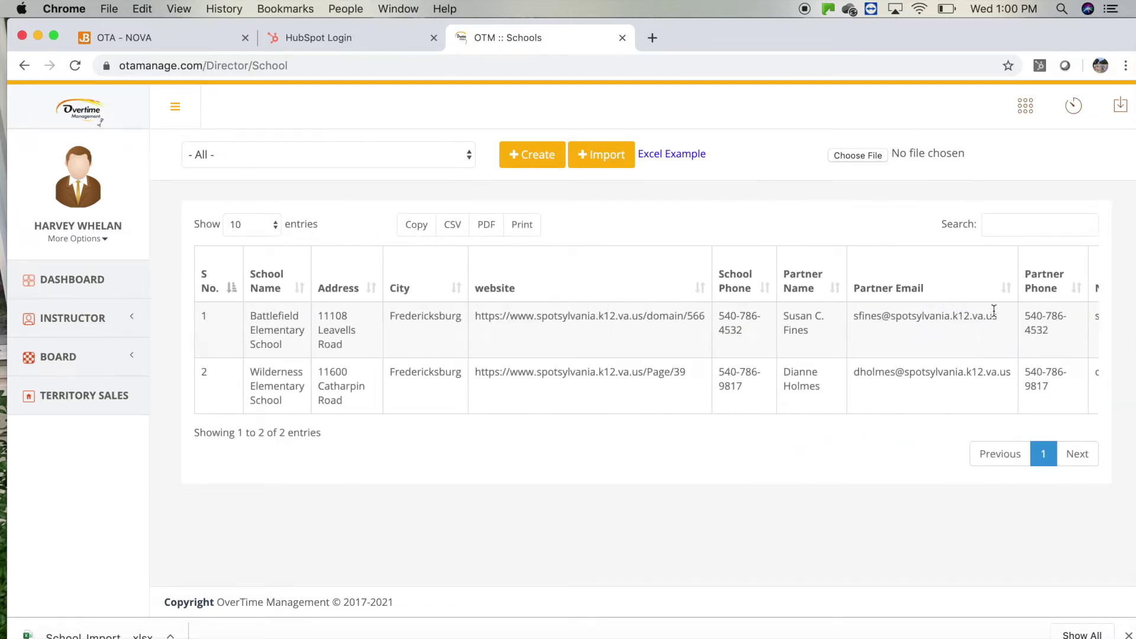
Step: Open the instructor list, review the first instructor's full record, and close it without changes
{"action": "left_click", "coordinate": [87, 318]}
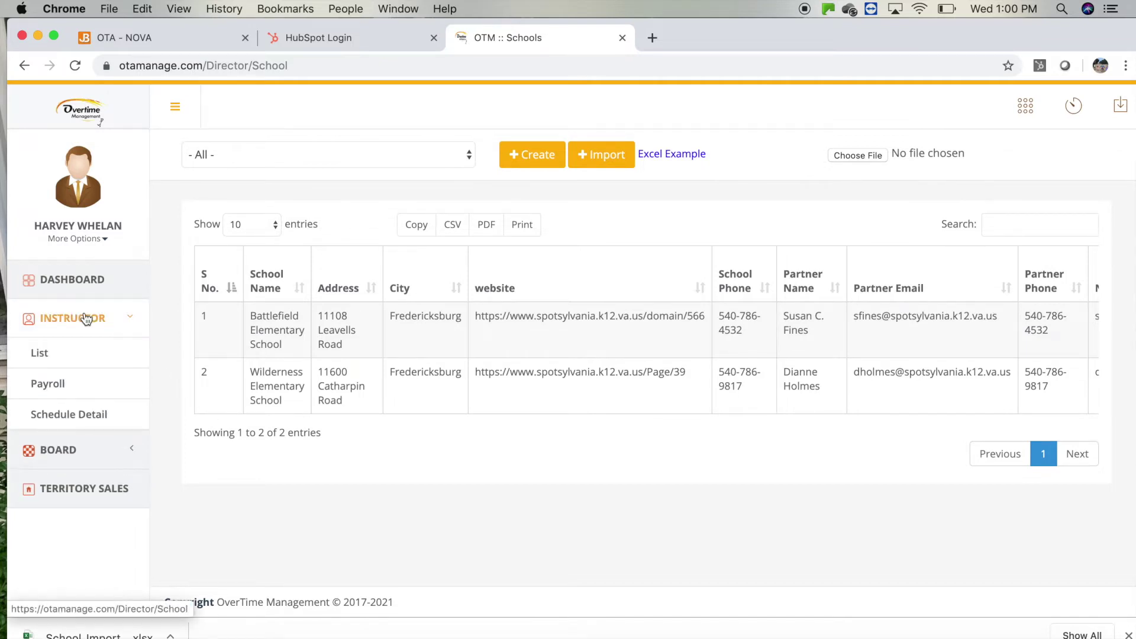
{"action": "left_click", "coordinate": [62, 352]}
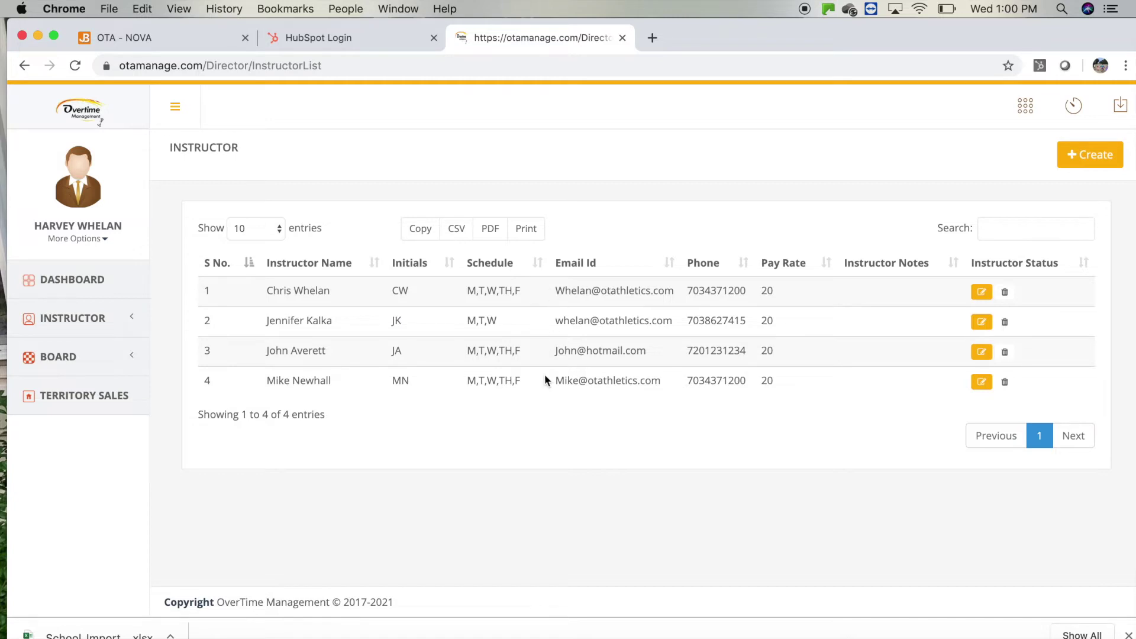
{"action": "left_click", "coordinate": [982, 294]}
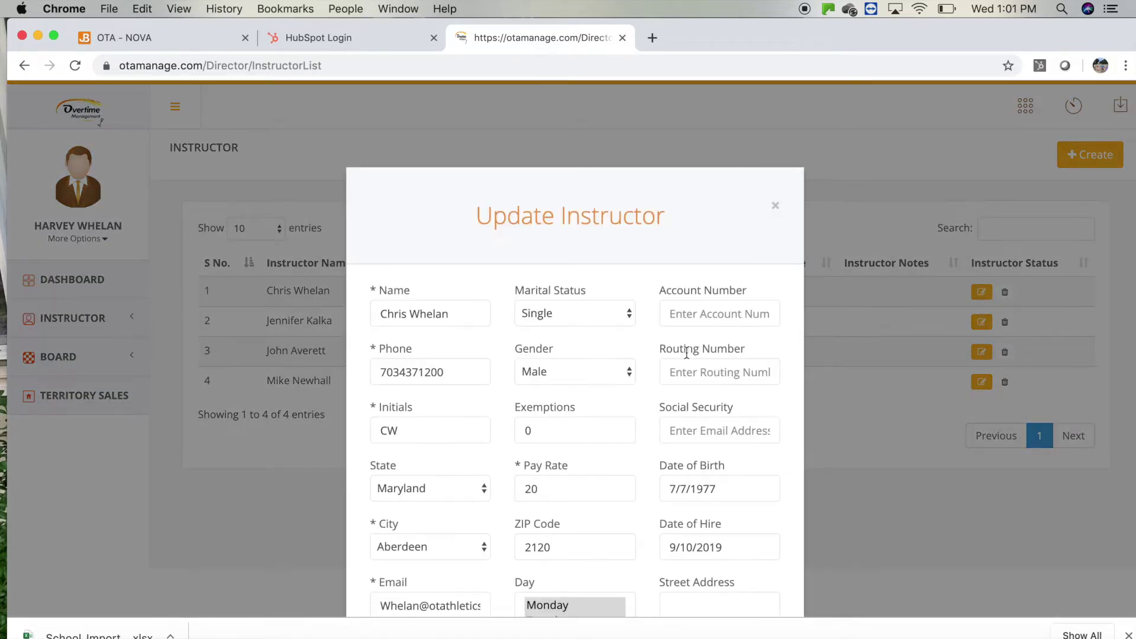
{"action": "scroll", "coordinate": [687, 353], "scroll_direction": "down", "scroll_amount": 3}
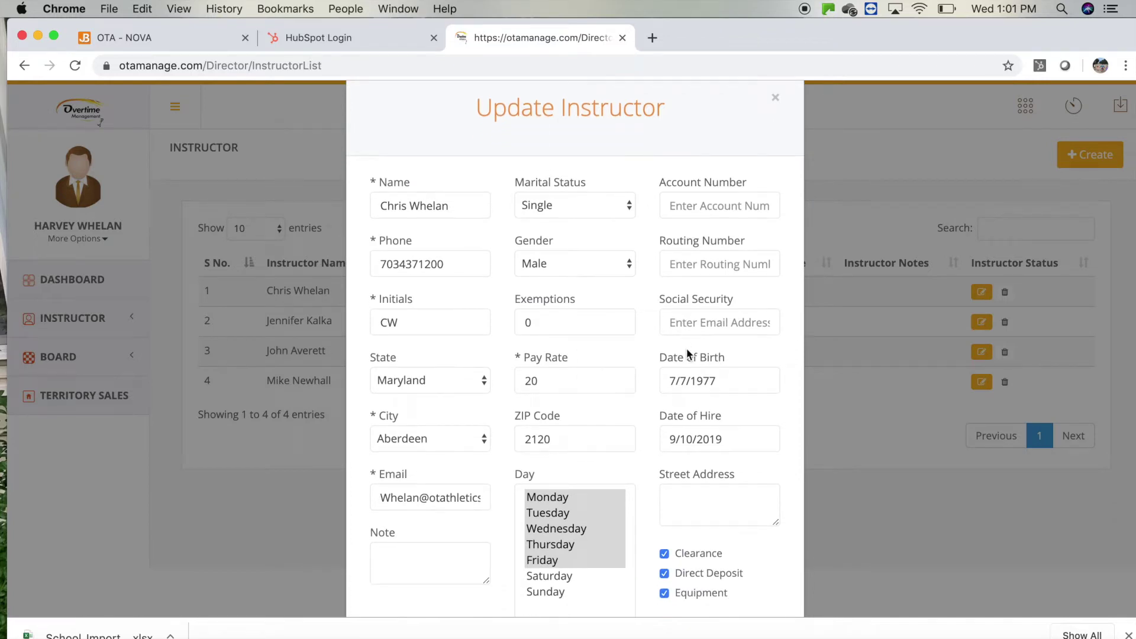
{"action": "scroll", "coordinate": [686, 348], "scroll_direction": "down", "scroll_amount": 2}
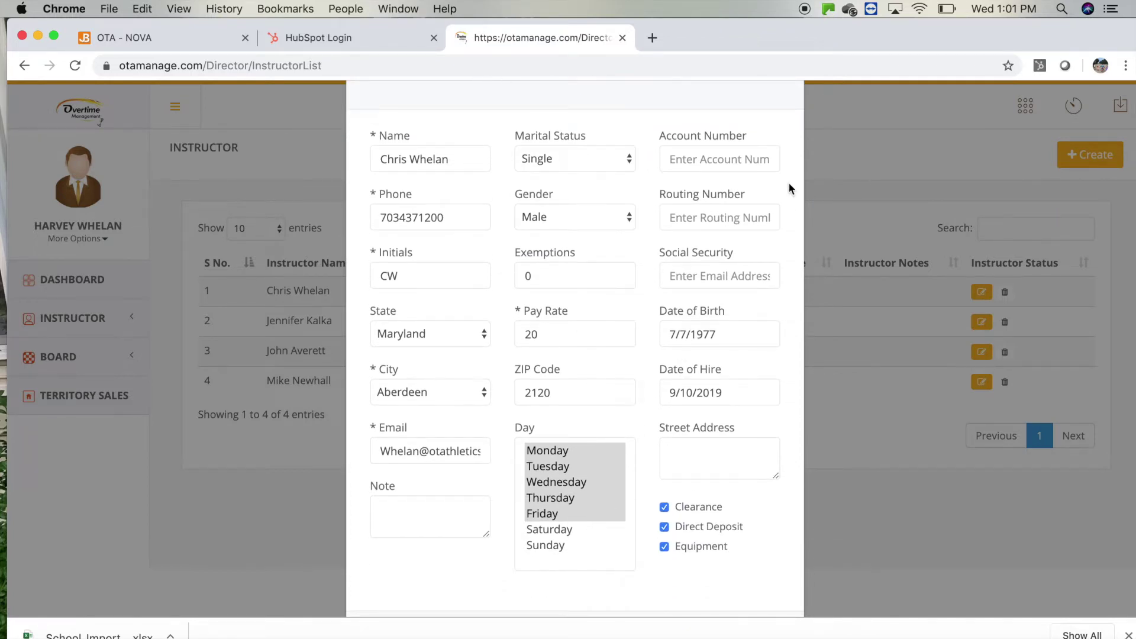
{"action": "left_click", "coordinate": [922, 172]}
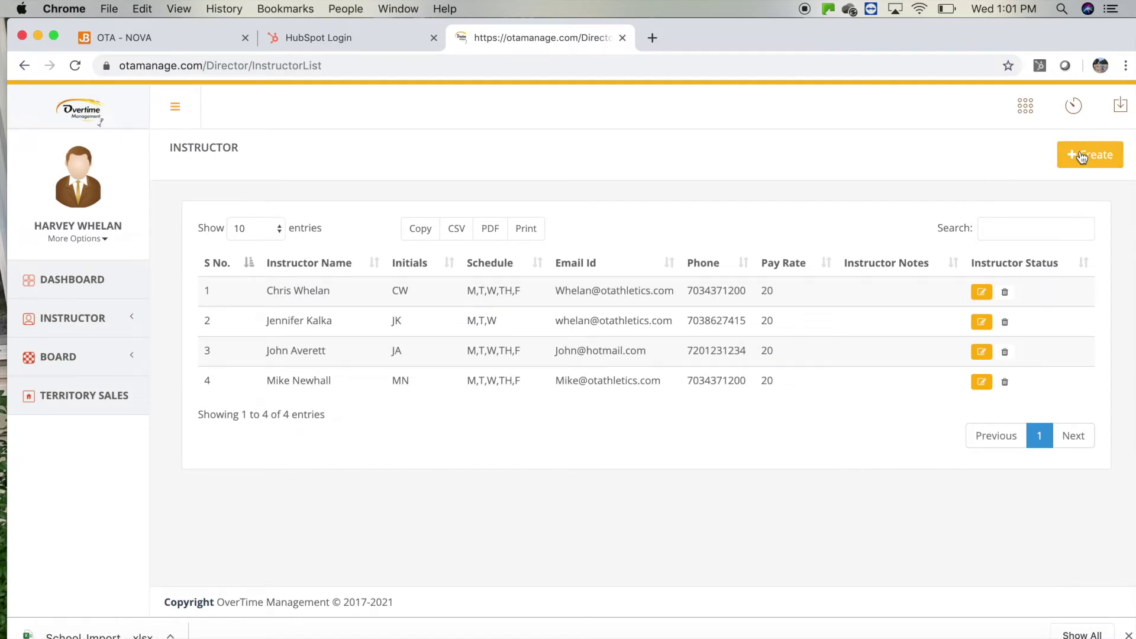
Step: View the Board page of scheduled classes and open the program list
{"action": "left_click", "coordinate": [62, 356]}
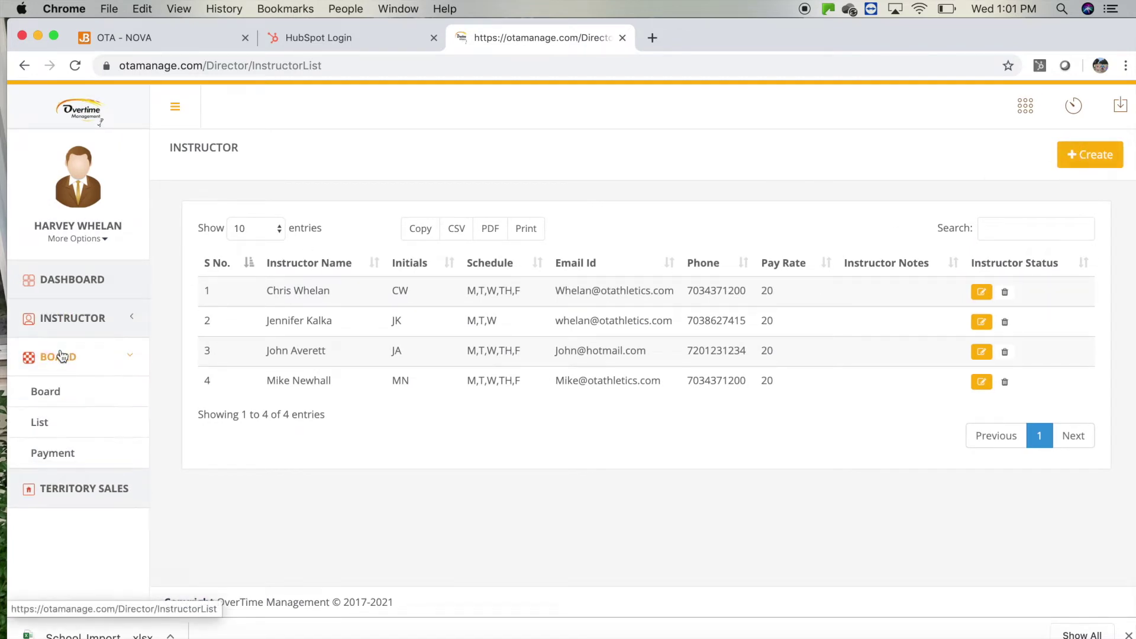
{"action": "left_click", "coordinate": [46, 391]}
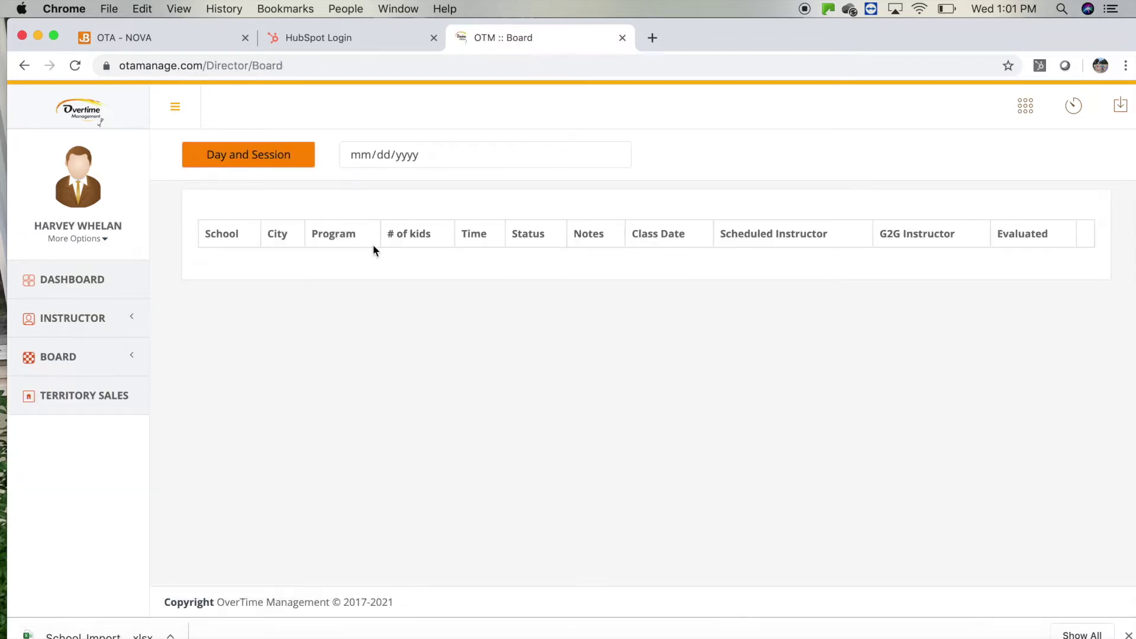
{"action": "left_click", "coordinate": [71, 367]}
{"action": "left_click", "coordinate": [89, 421]}
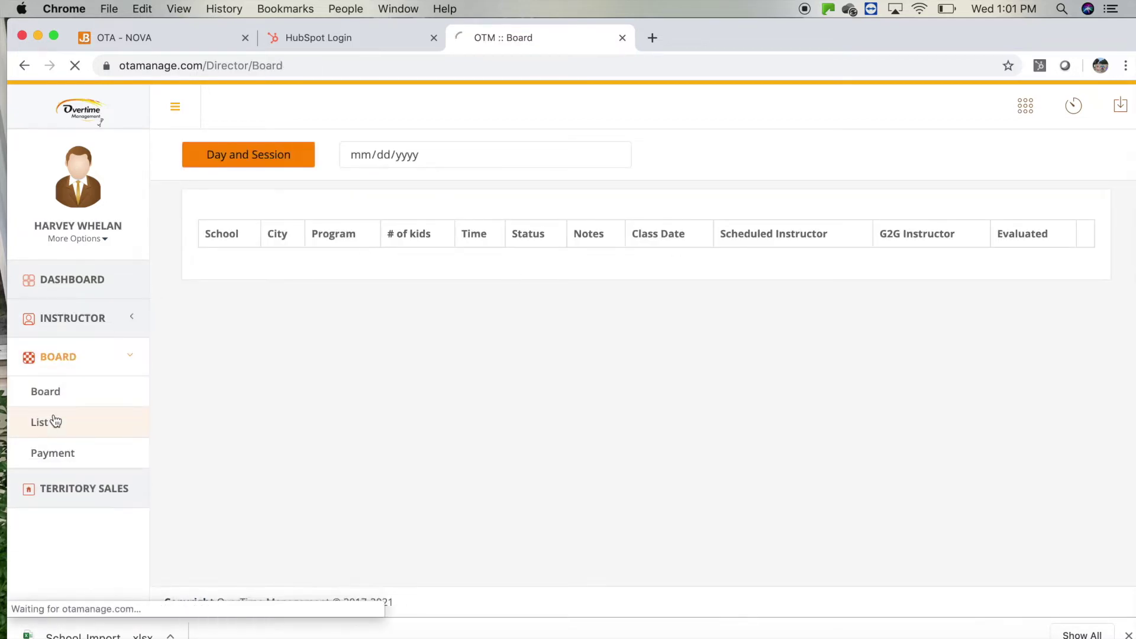
Step: Start a new program for Battlefield Elementary School and name it Sports Spectacular Grades K-2
{"action": "left_click", "coordinate": [1092, 163]}
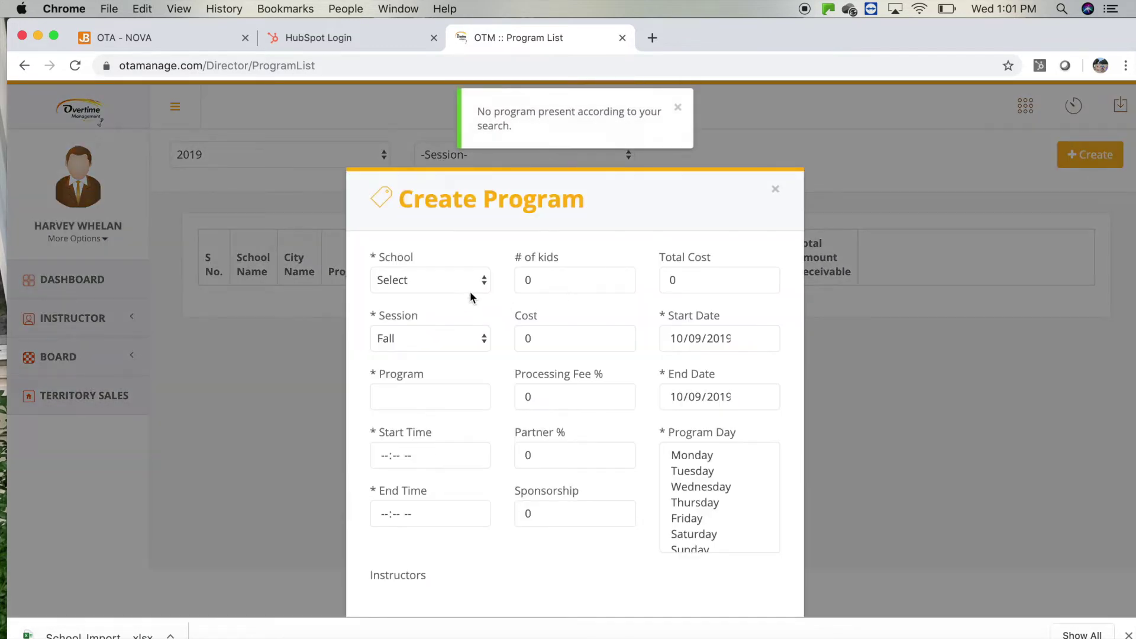
{"action": "left_click", "coordinate": [468, 290]}
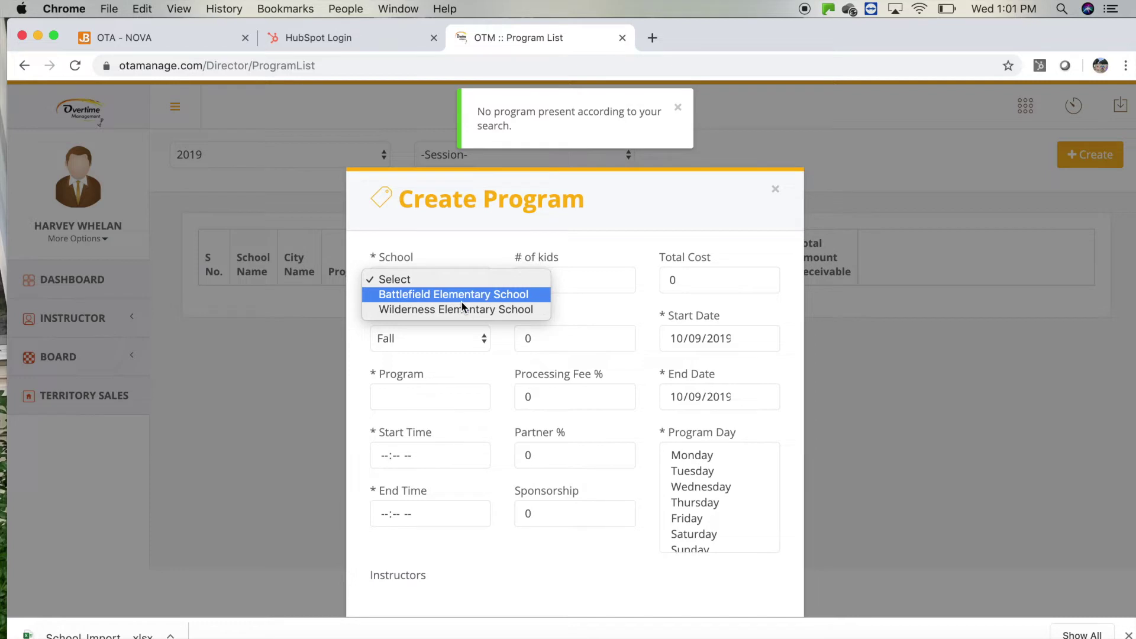
{"action": "left_click", "coordinate": [461, 299]}
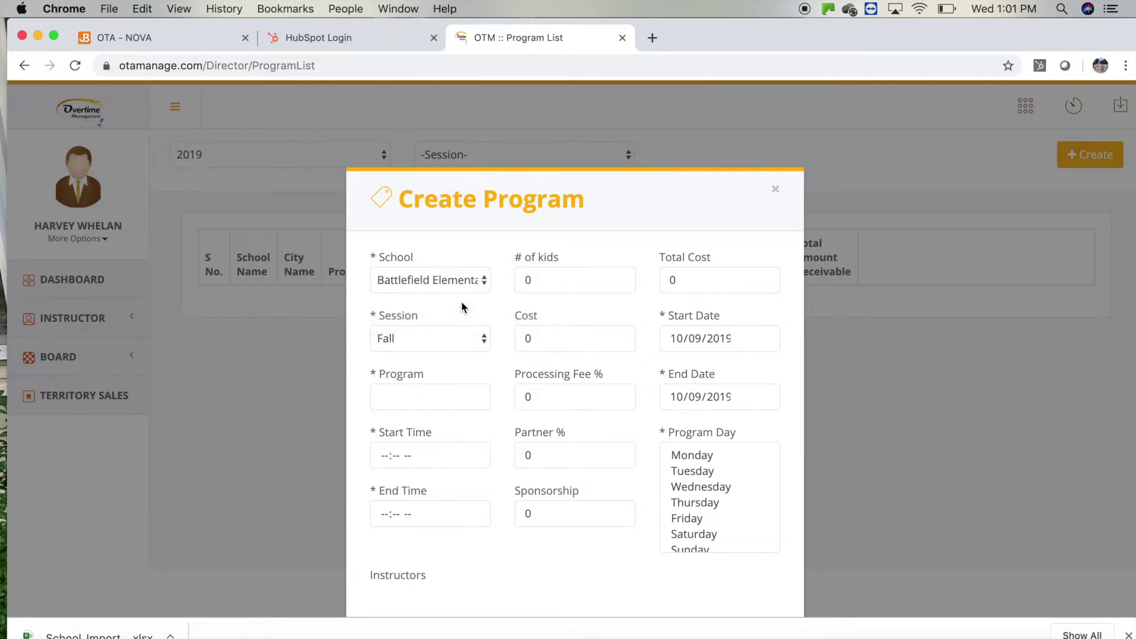
{"action": "left_click", "coordinate": [422, 408]}
{"action": "left_click", "coordinate": [418, 431]}
Step: Set the new program's start time to 03:00 PM and its end time to 04:30 PM
{"action": "left_click", "coordinate": [388, 455]}
{"action": "type", "text": "0300p"}
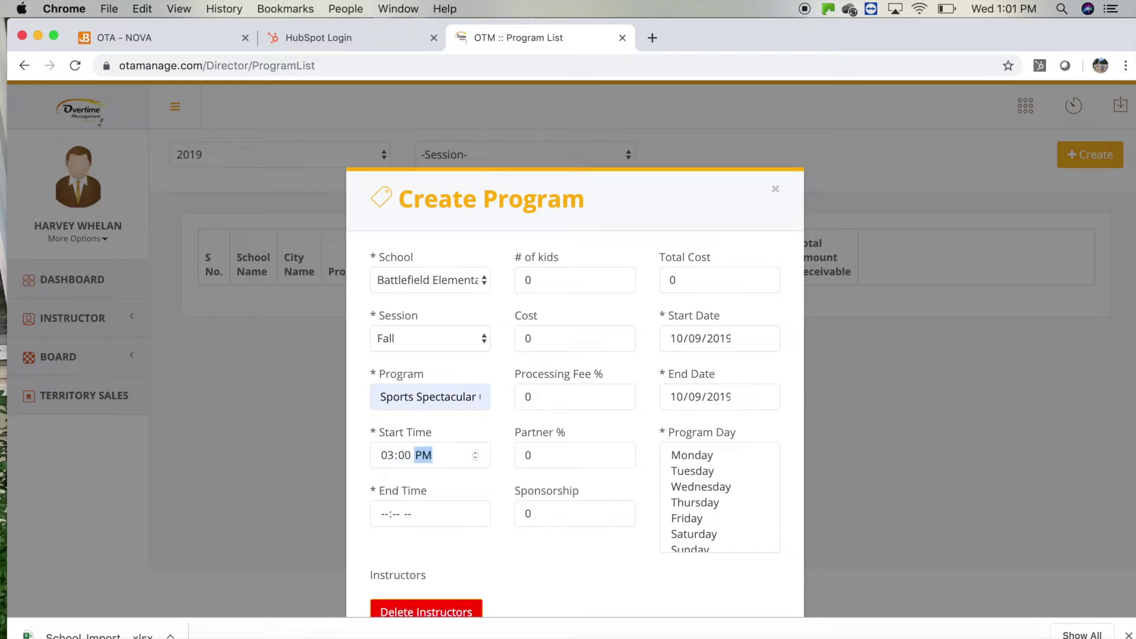
{"action": "key", "text": "Tab"}
{"action": "type", "text": "0430p"}
Step: Set the program's number of kids to 10 and the cost to 200
{"action": "key", "text": "Tab"}
{"action": "type", "text": "10"}
{"action": "key", "text": "Tab"}
{"action": "type", "text": "200"}
Step: Schedule the program from 10/14/2019 to 11/11/2019 with Monday as the program day
{"action": "left_click", "coordinate": [744, 341]}
{"action": "left_click", "coordinate": [762, 339]}
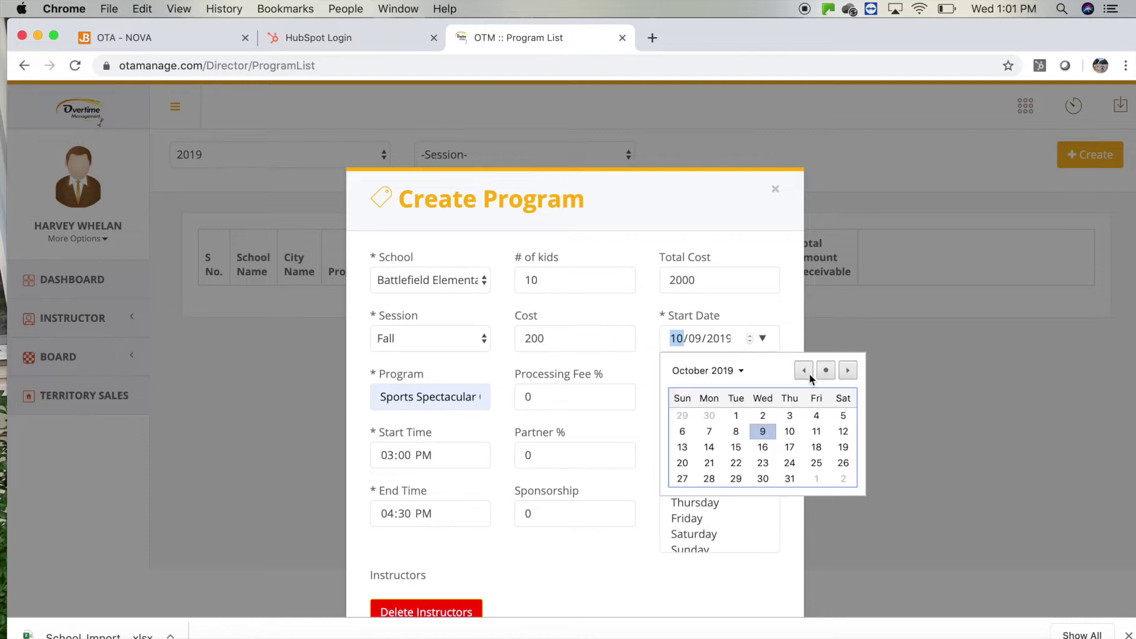
{"action": "left_click", "coordinate": [709, 446]}
{"action": "left_click", "coordinate": [763, 397]}
{"action": "left_click", "coordinate": [847, 428]}
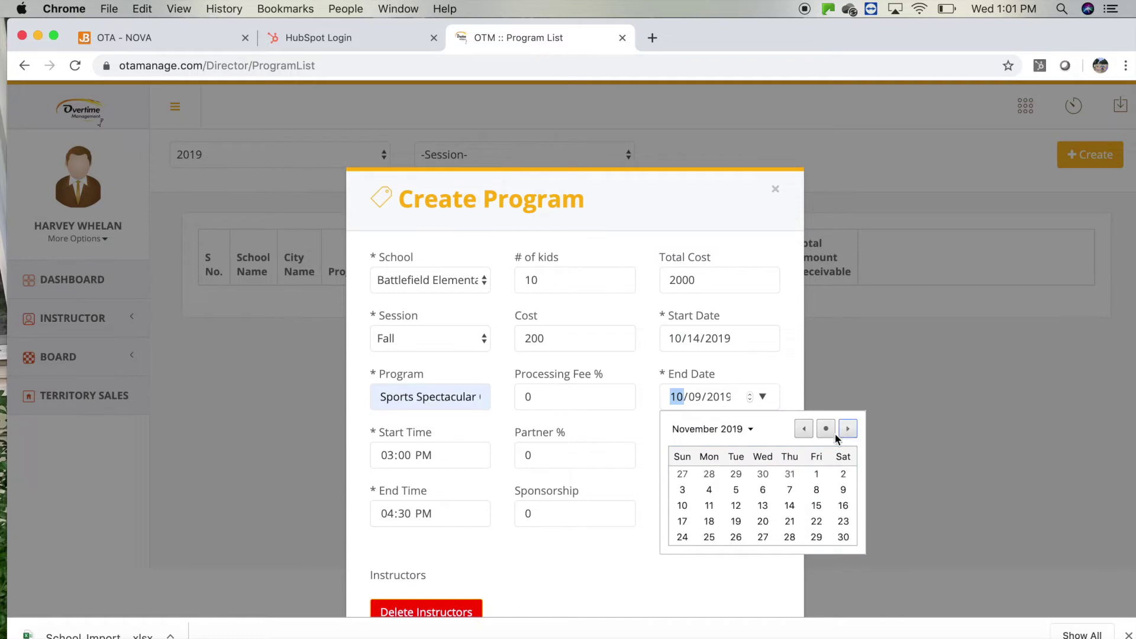
{"action": "left_click", "coordinate": [709, 505]}
{"action": "left_click", "coordinate": [709, 456]}
Step: Assign the first listed instructor (initials CW) to the program and create it
{"action": "scroll", "coordinate": [595, 519], "scroll_direction": "down", "scroll_amount": 5}
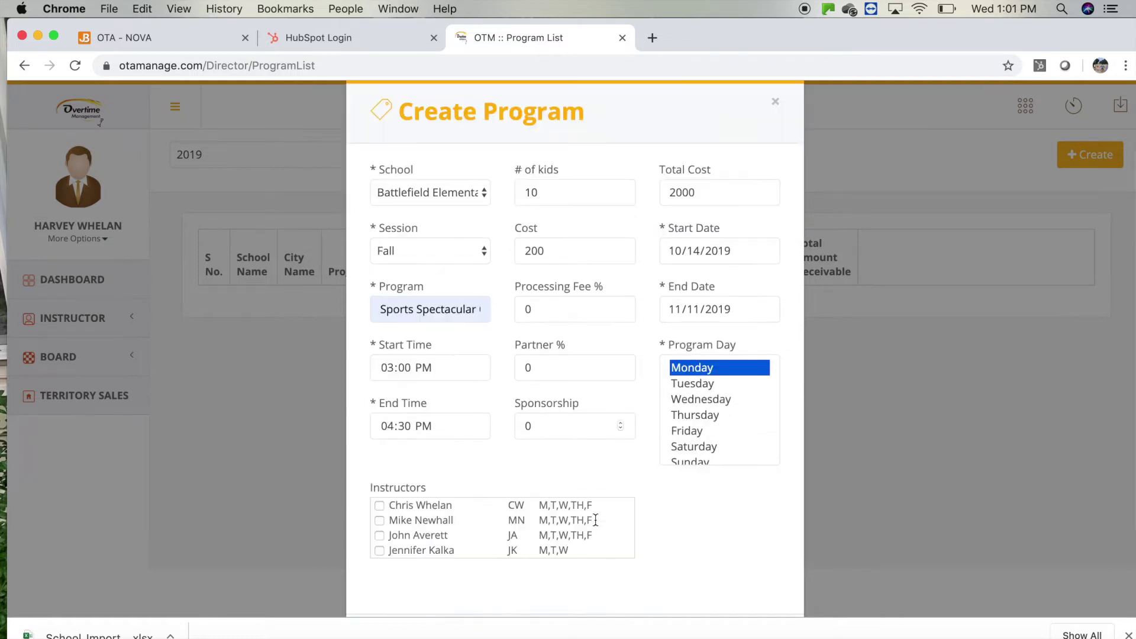
{"action": "scroll", "coordinate": [595, 520], "scroll_direction": "up", "scroll_amount": 4}
{"action": "scroll", "coordinate": [595, 520], "scroll_direction": "down", "scroll_amount": 5}
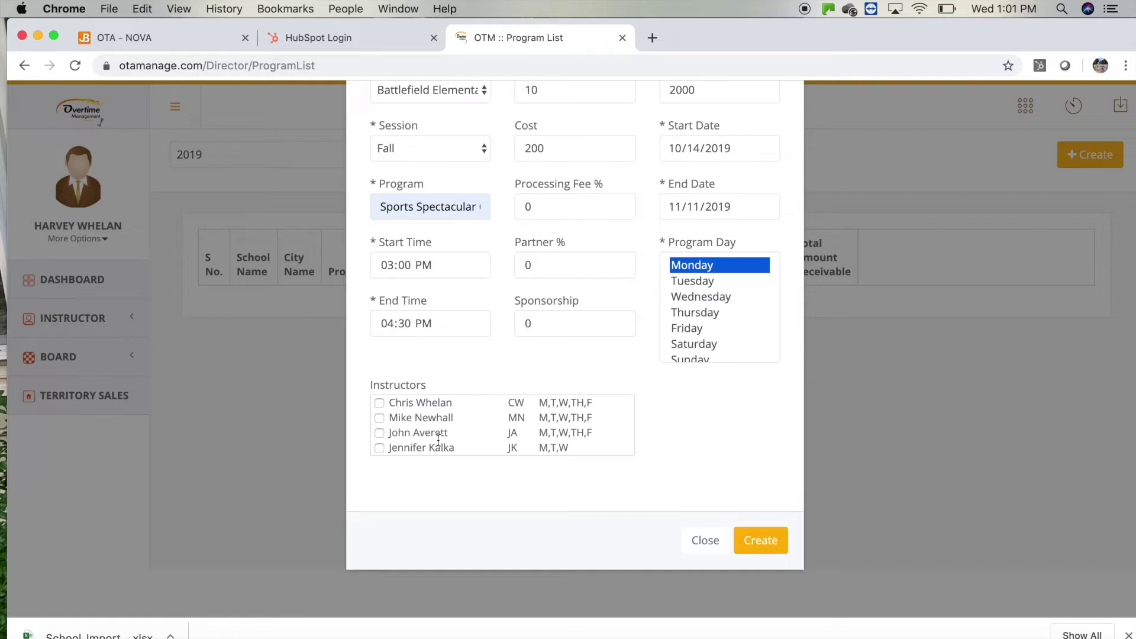
{"action": "left_click", "coordinate": [380, 403]}
{"action": "scroll", "coordinate": [492, 371], "scroll_direction": "up", "scroll_amount": 5}
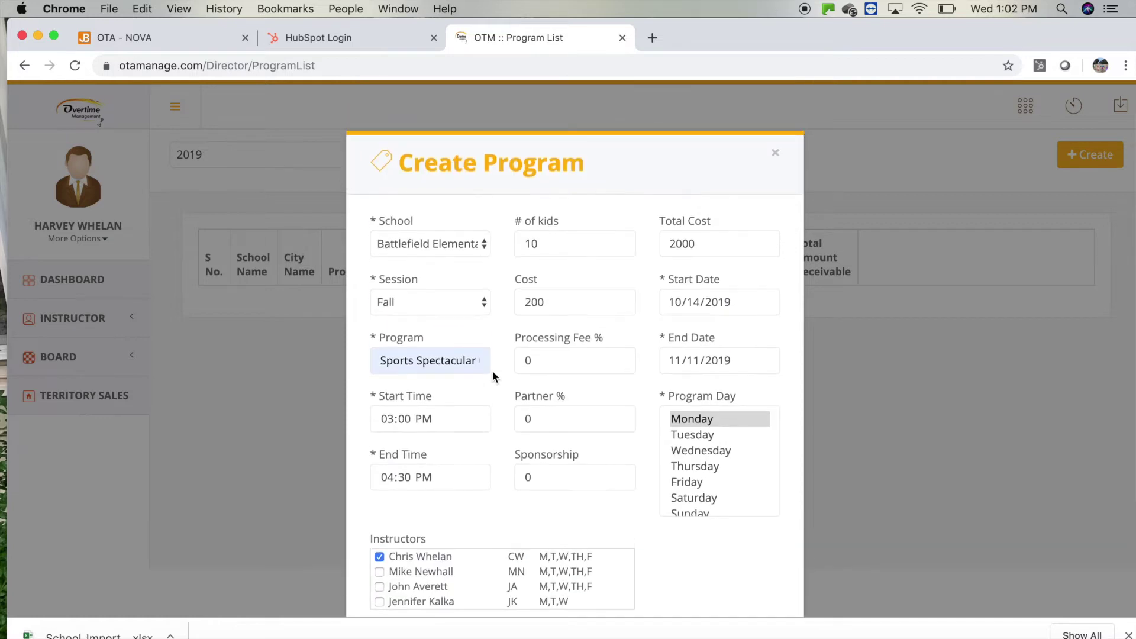
{"action": "scroll", "coordinate": [474, 503], "scroll_direction": "down", "scroll_amount": 3}
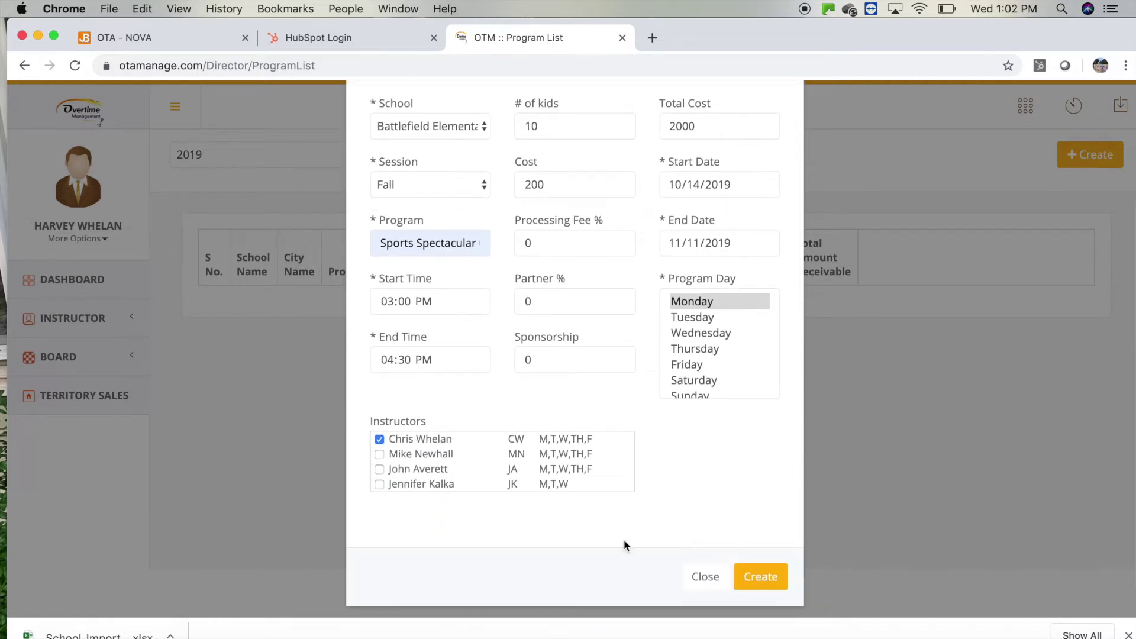
{"action": "left_click", "coordinate": [763, 576]}
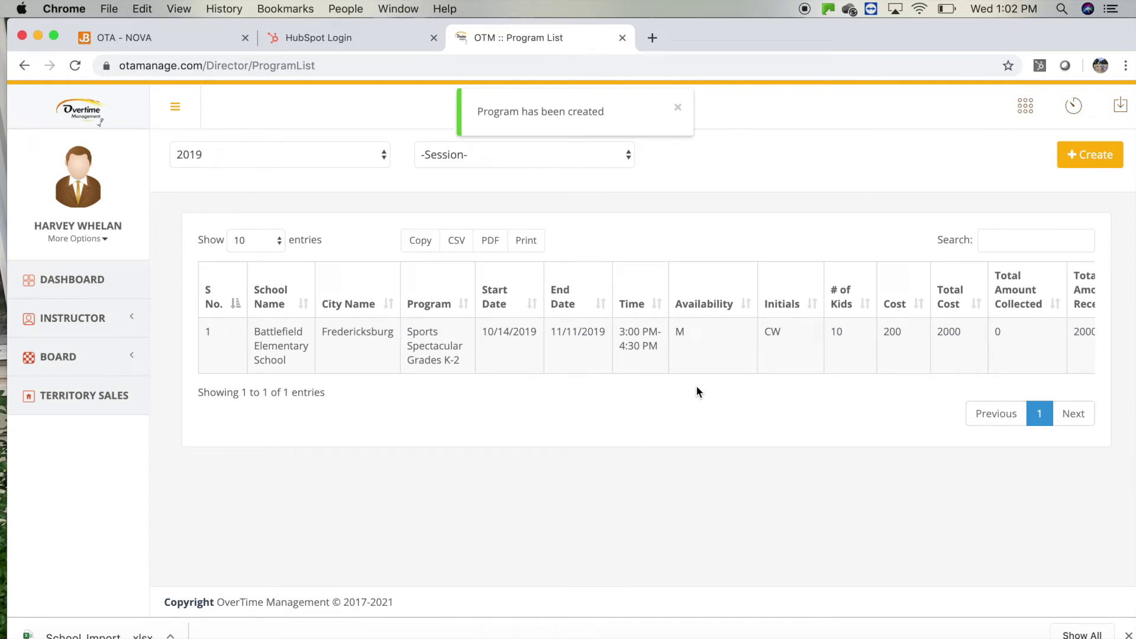
Step: Look through the instructor schedule details for Fall 2019, filtered to the instructor with initials CW
{"action": "left_click", "coordinate": [91, 320]}
{"action": "left_click", "coordinate": [52, 421]}
{"action": "left_click", "coordinate": [563, 223]}
{"action": "left_click", "coordinate": [734, 218]}
{"action": "left_click", "coordinate": [716, 157]}
{"action": "left_click", "coordinate": [887, 217]}
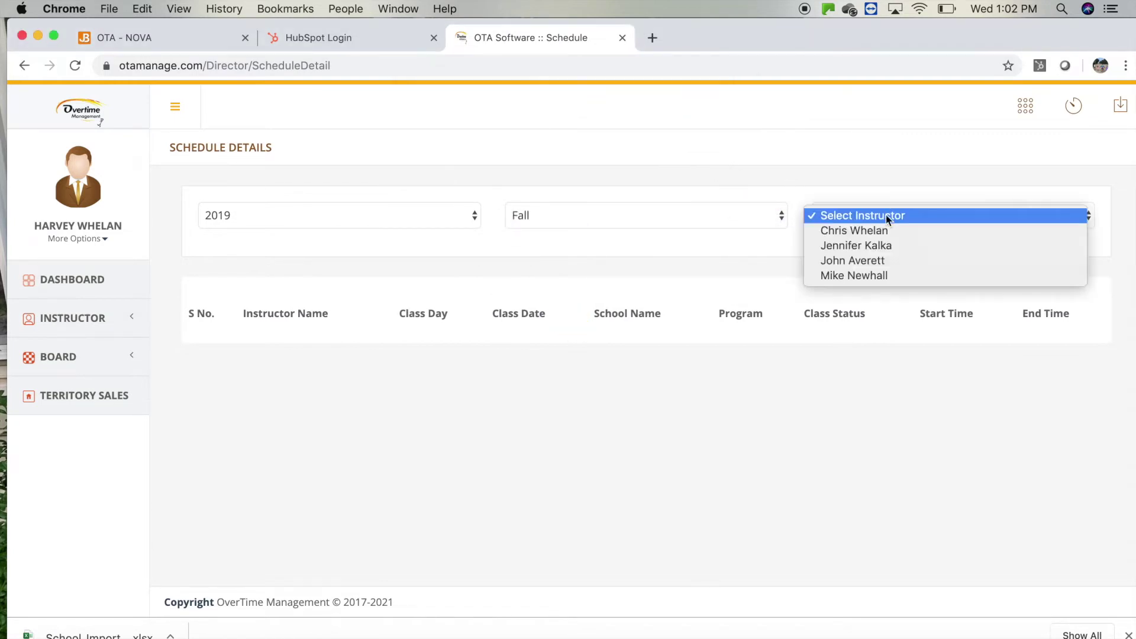
{"action": "left_click", "coordinate": [880, 230]}
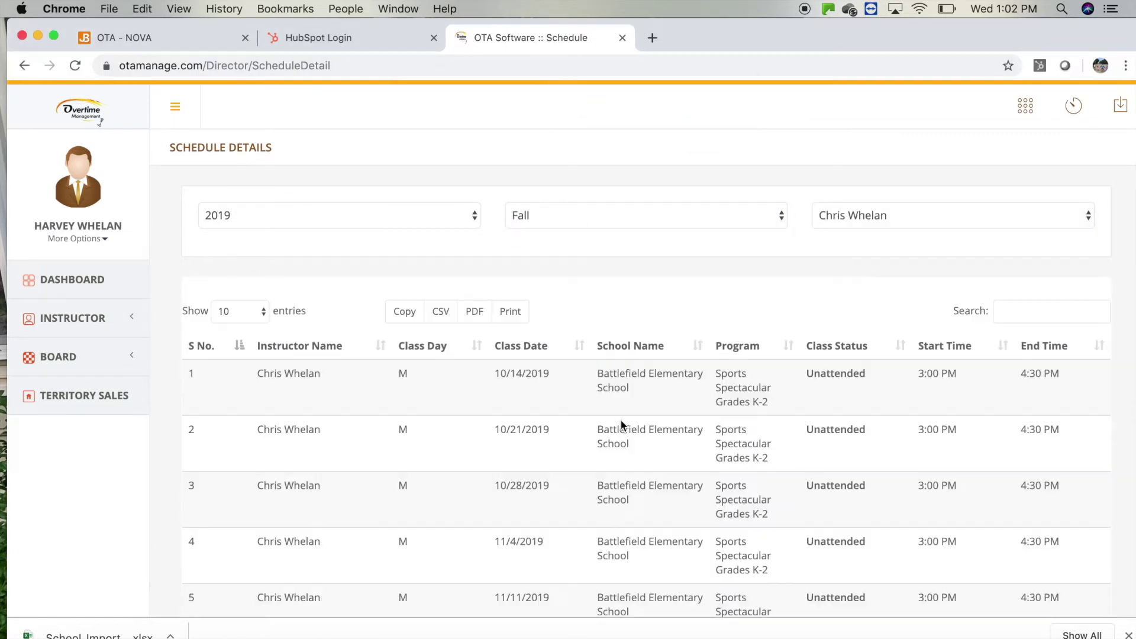
{"action": "scroll", "coordinate": [621, 423], "scroll_direction": "down", "scroll_amount": 2}
{"action": "scroll", "coordinate": [621, 420], "scroll_direction": "up", "scroll_amount": 1}
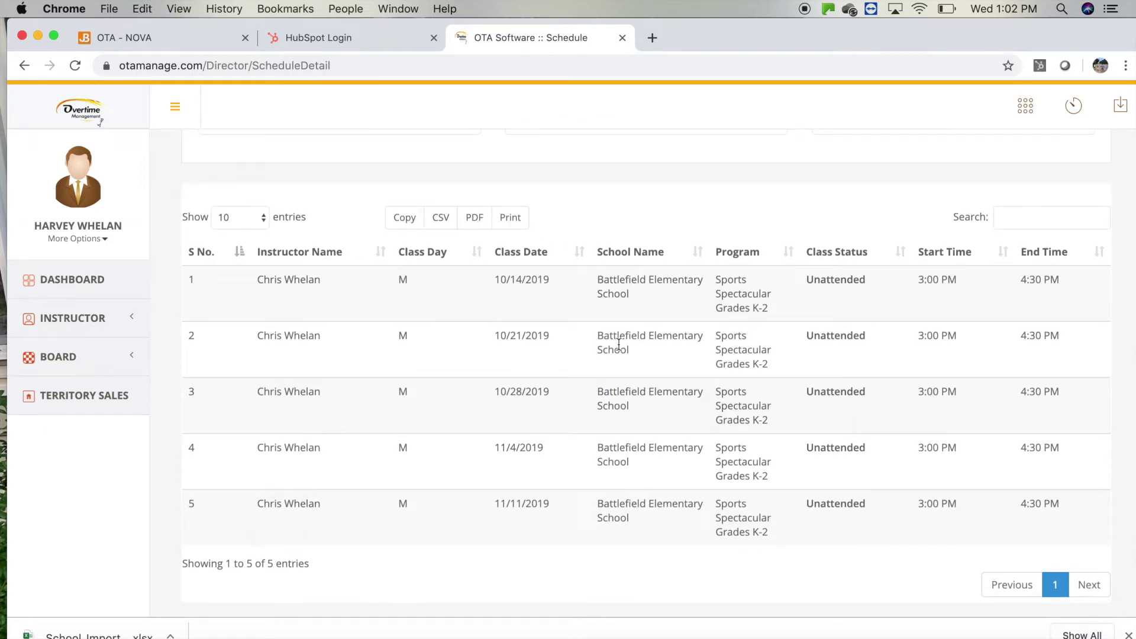
Step: Start a new program from the program list for Wilderness Elementary School, using the Sports Spectacular Grades K-2 program
{"action": "left_click", "coordinate": [83, 362]}
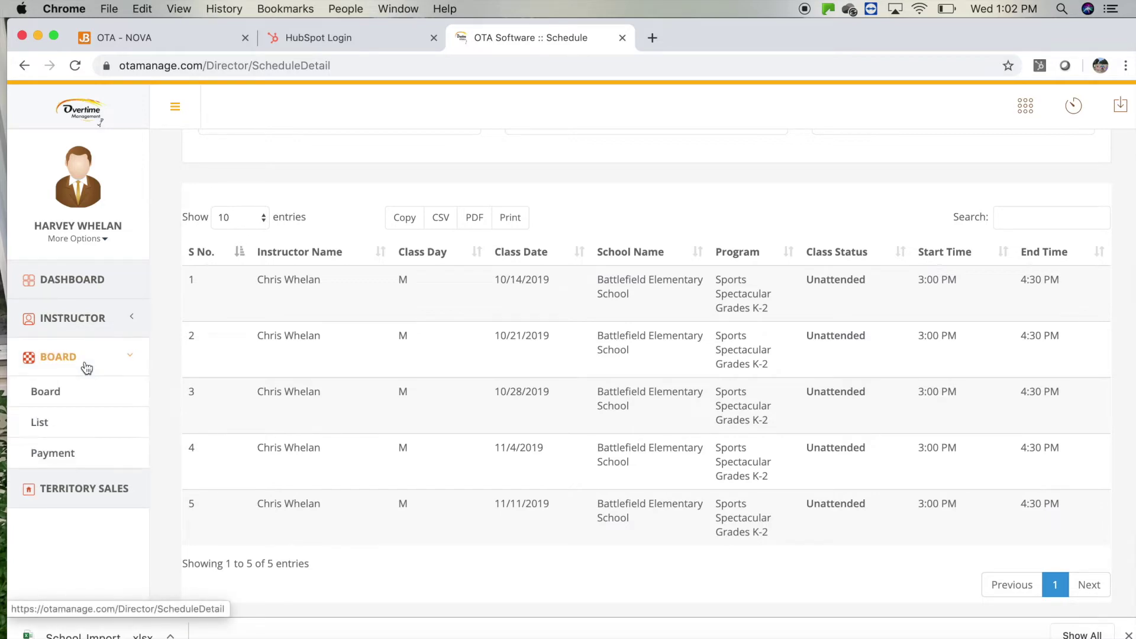
{"action": "left_click", "coordinate": [45, 422]}
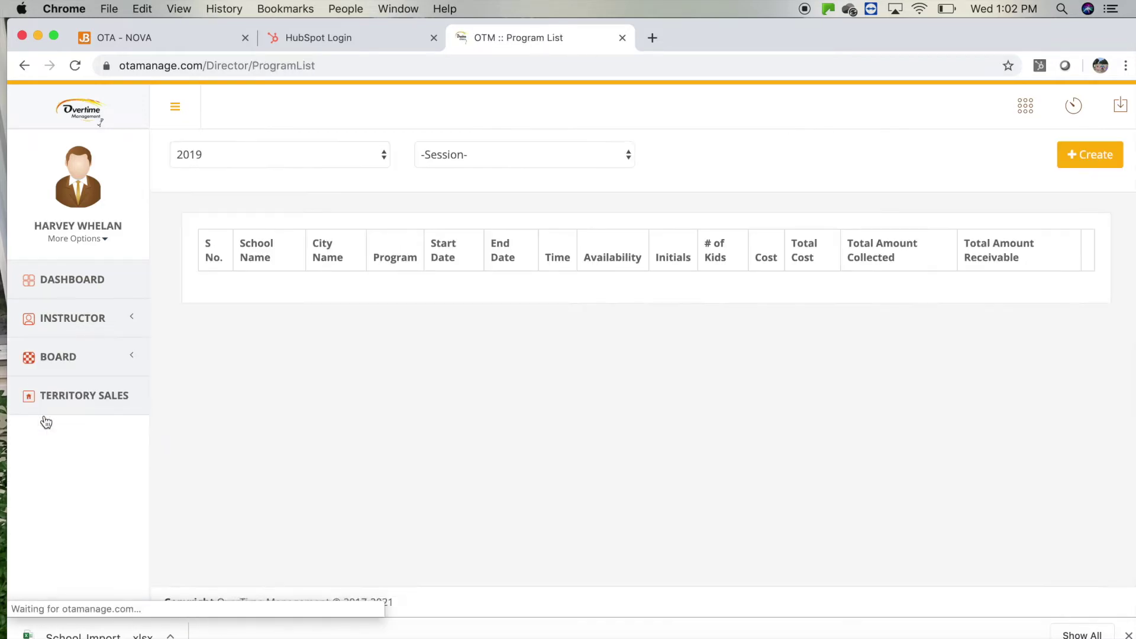
{"action": "left_click", "coordinate": [1101, 165]}
{"action": "left_click", "coordinate": [462, 290]}
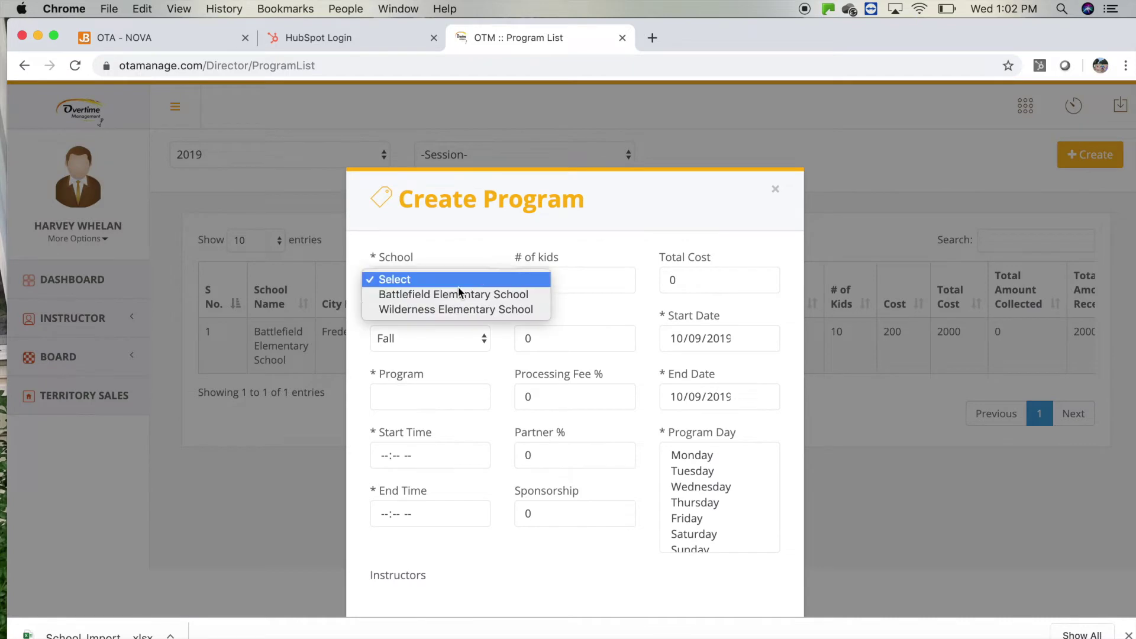
{"action": "left_click", "coordinate": [455, 308]}
{"action": "left_click", "coordinate": [408, 388]}
{"action": "left_click", "coordinate": [414, 431]}
Step: Set the Wilderness program's start time to 03:00 PM and end time to 04:30 PM
{"action": "left_click", "coordinate": [383, 457]}
{"action": "type", "text": "300"}
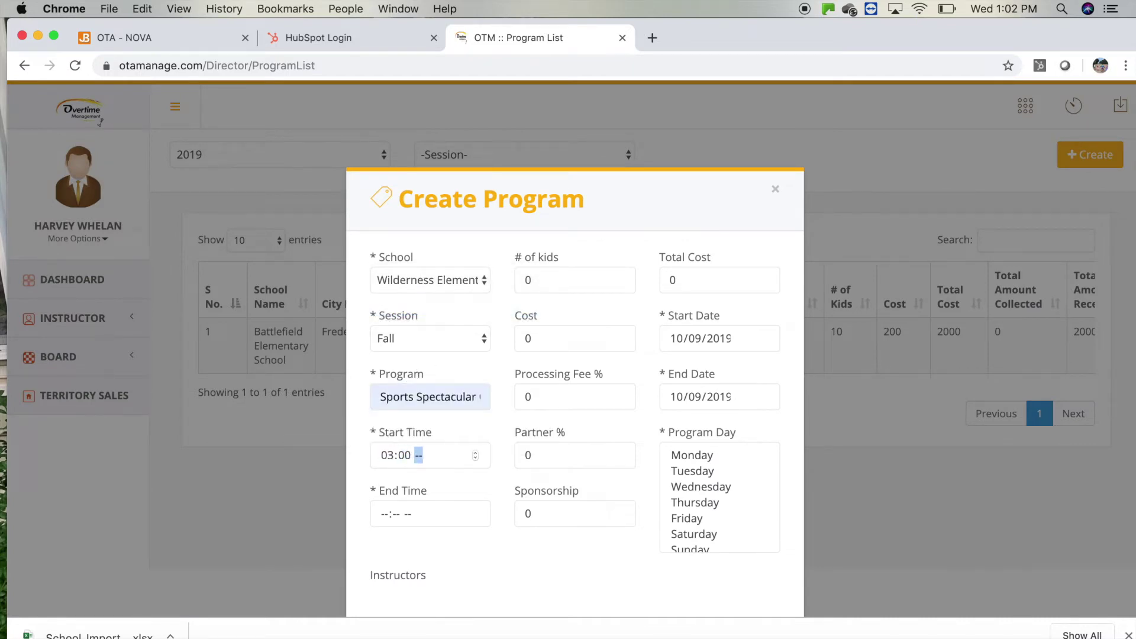
{"action": "type", "text": "p"}
{"action": "key", "text": "Tab"}
{"action": "type", "text": "430"}
{"action": "key", "text": "Tab"}
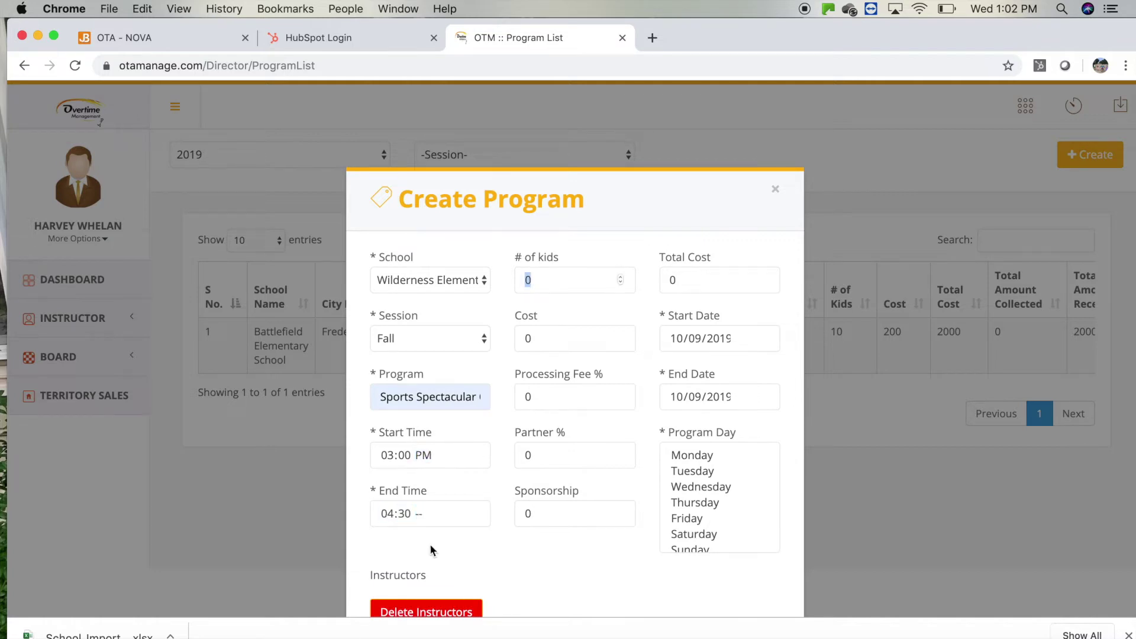
{"action": "left_click", "coordinate": [425, 517]}
{"action": "left_click", "coordinate": [421, 513]}
{"action": "type", "text": "p"}
{"action": "key", "text": "Tab"}
Step: Set the Wilderness program's number of kids to 20 and its cost to 300
{"action": "type", "text": "20"}
{"action": "key", "text": "Tab"}
{"action": "type", "text": "300"}
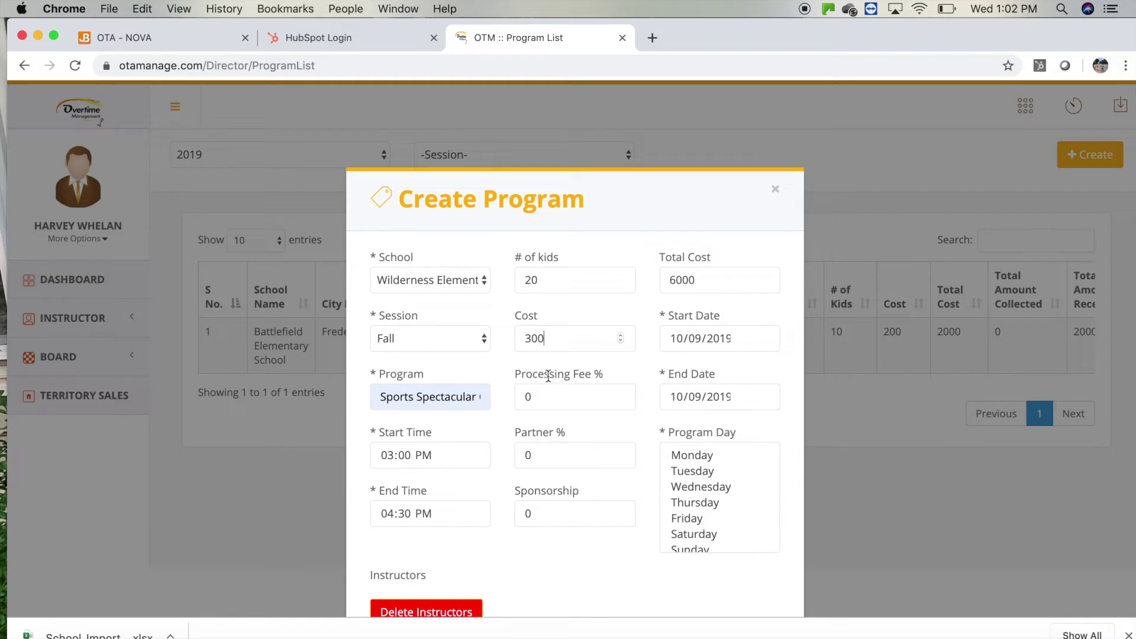
Step: Schedule the Wilderness program from 10/14/2019 to 11/11/2019 with Monday as the program day
{"action": "left_click", "coordinate": [767, 340]}
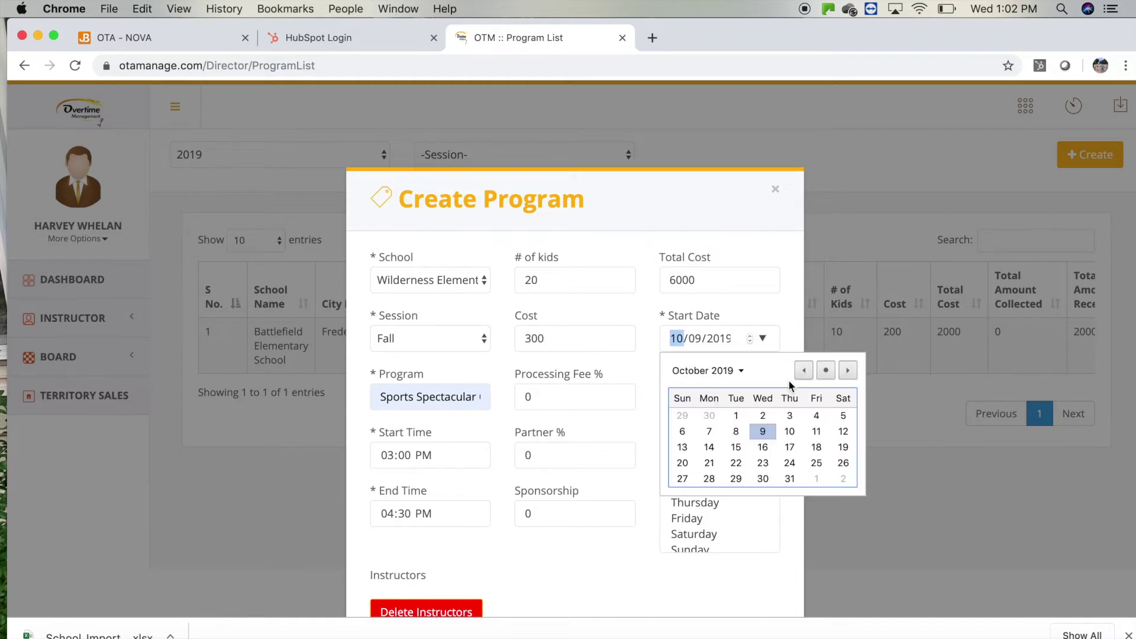
{"action": "left_click", "coordinate": [709, 447]}
{"action": "left_click", "coordinate": [775, 398]}
{"action": "left_click", "coordinate": [763, 396]}
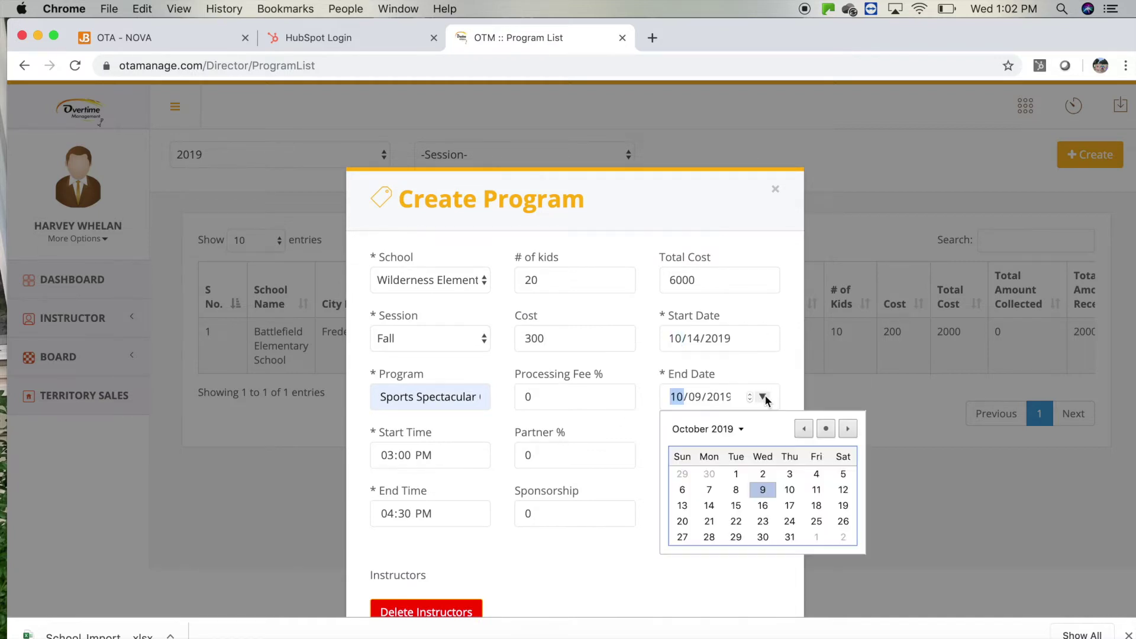
{"action": "left_click", "coordinate": [848, 429]}
{"action": "left_click", "coordinate": [710, 506]}
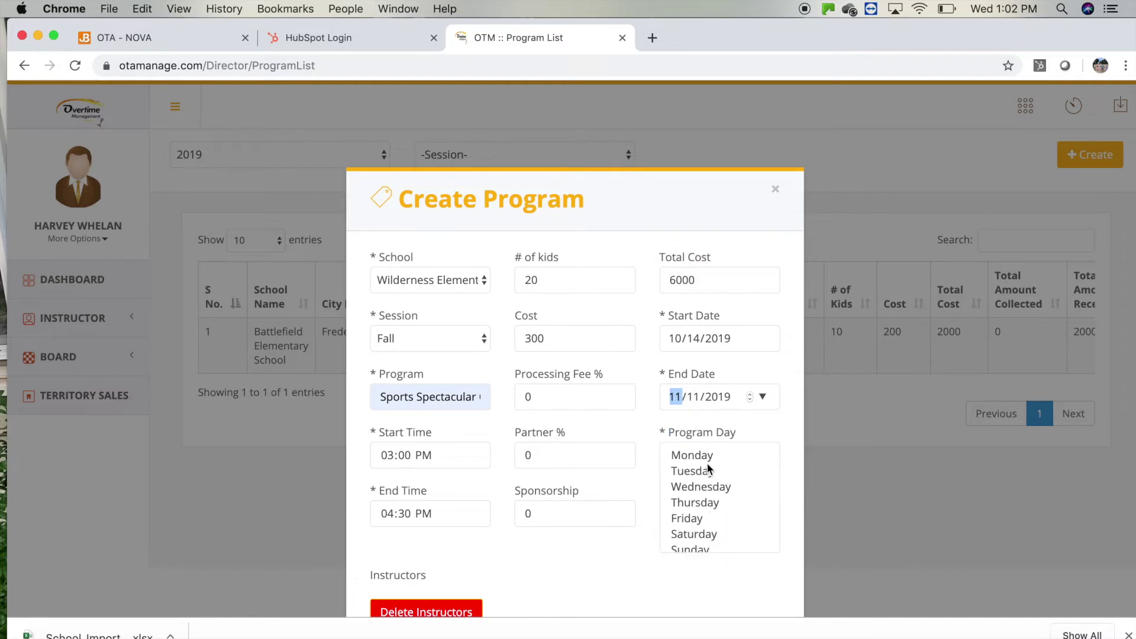
{"action": "left_click", "coordinate": [710, 459]}
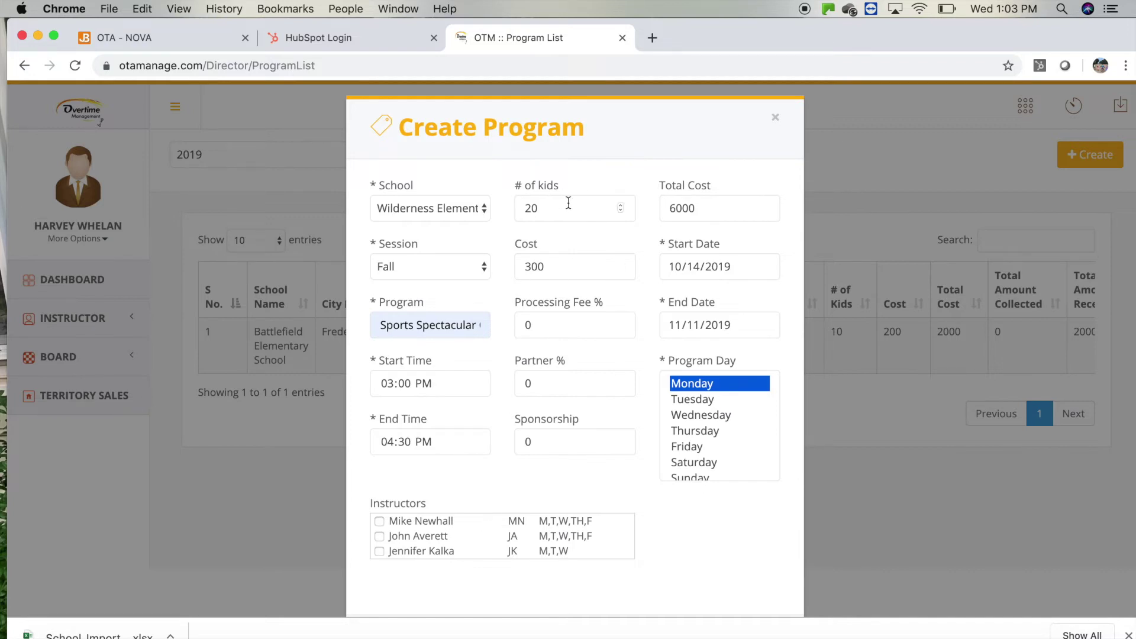
Step: Assign the instructor with initials MN to the Wilderness program and create it
{"action": "left_click", "coordinate": [380, 525]}
{"action": "scroll", "coordinate": [705, 428], "scroll_direction": "down", "scroll_amount": 1}
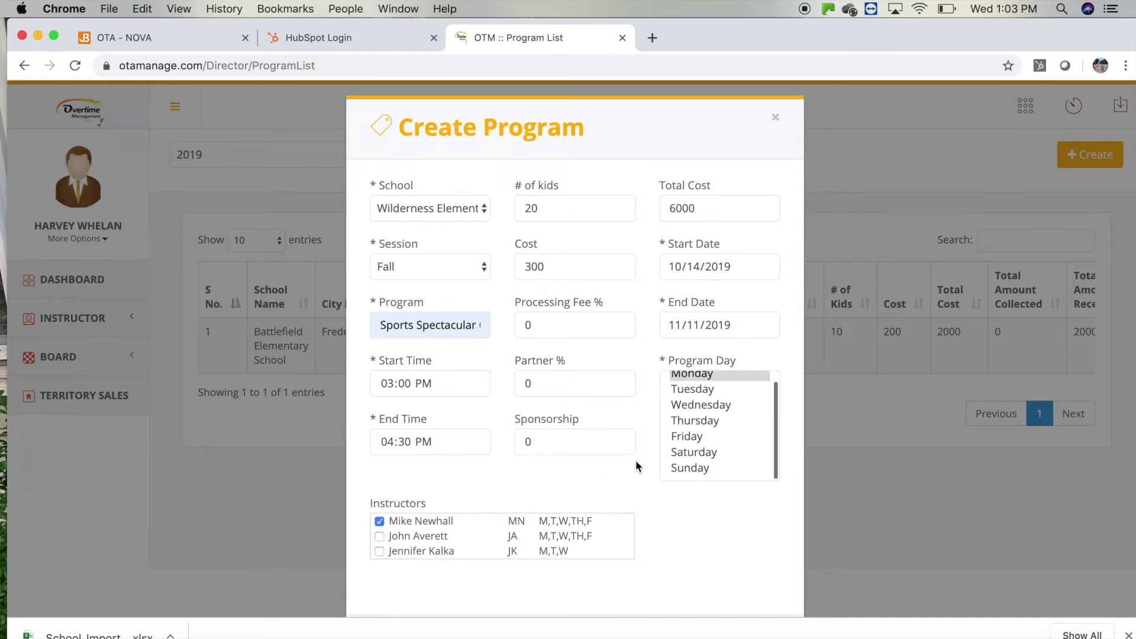
{"action": "scroll", "coordinate": [635, 460], "scroll_direction": "down", "scroll_amount": 2}
{"action": "left_click", "coordinate": [756, 540]}
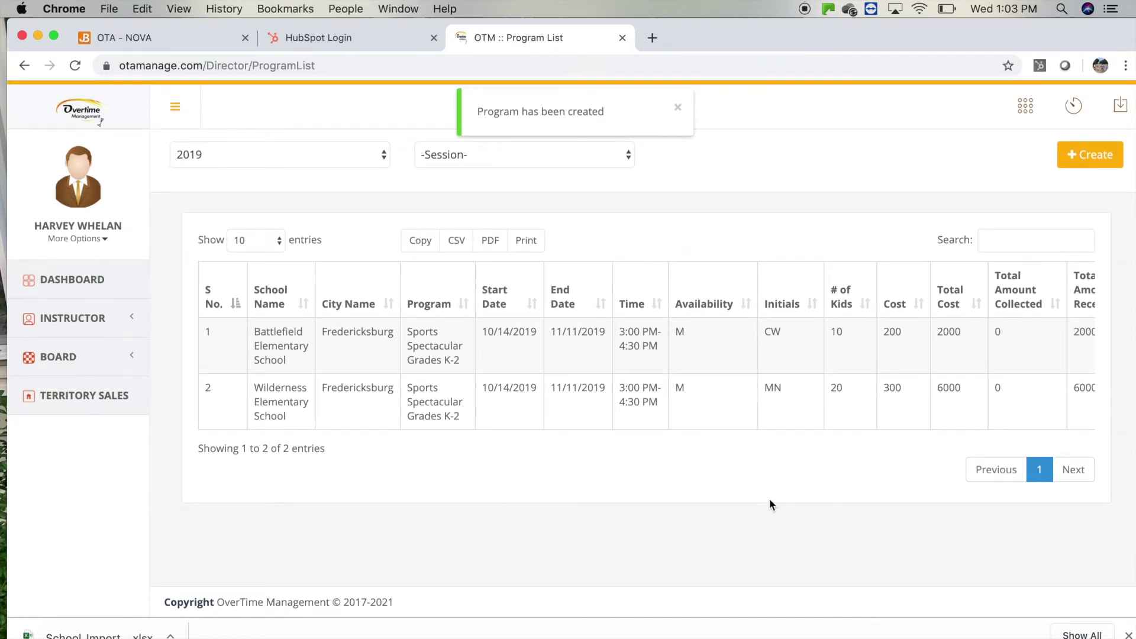
Step: Open the class board and show the classes for 10/14/2019
{"action": "left_click", "coordinate": [59, 366]}
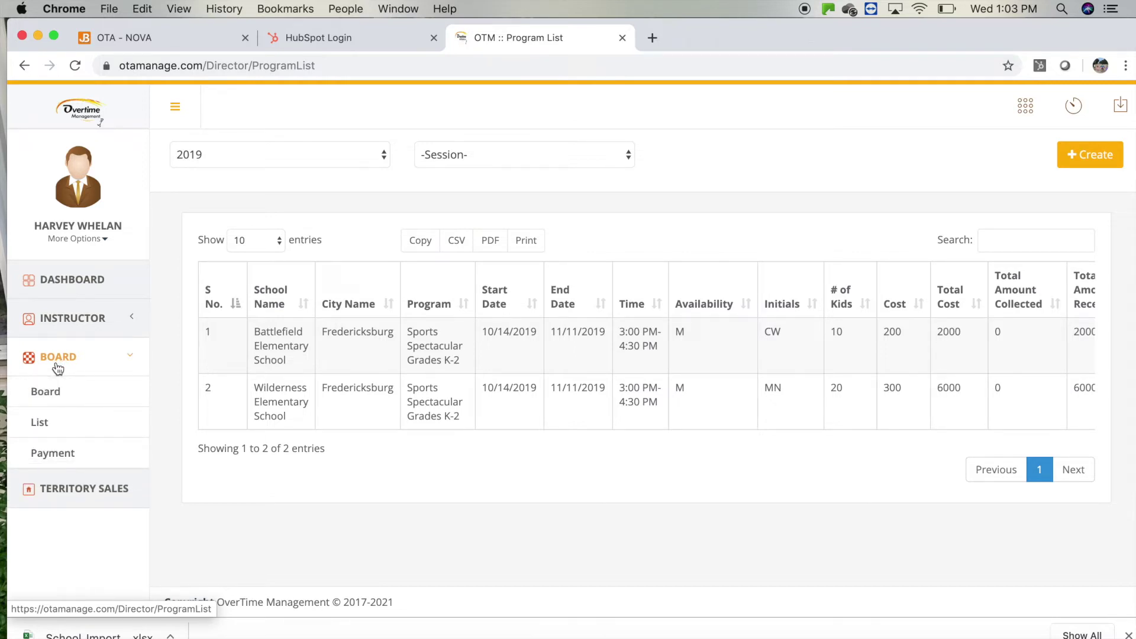
{"action": "left_click", "coordinate": [48, 391]}
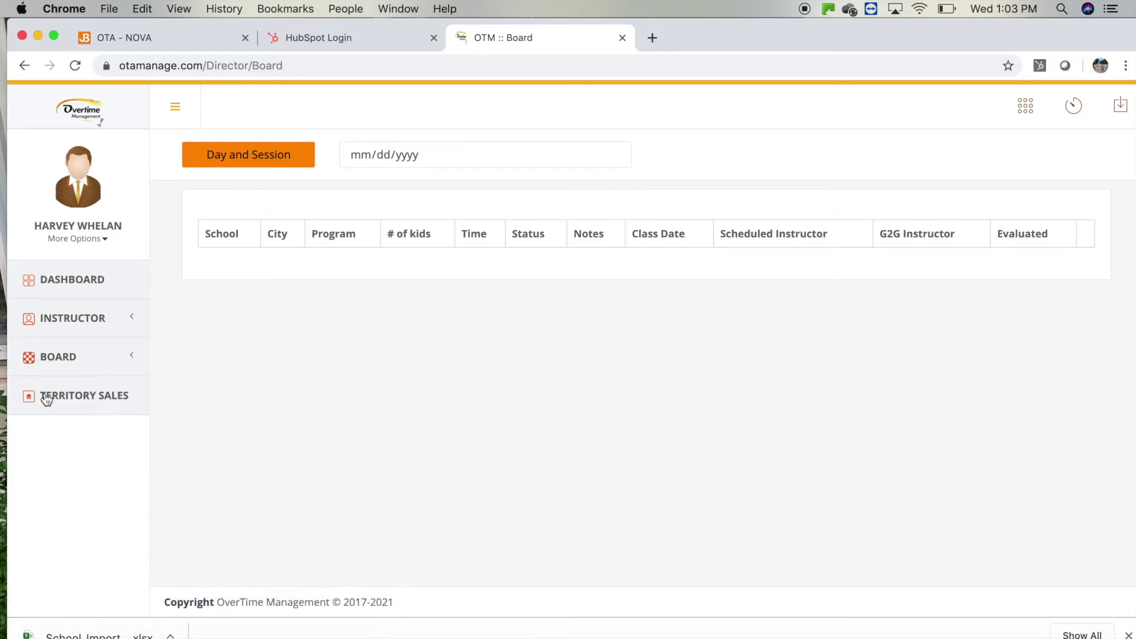
{"action": "left_click", "coordinate": [616, 154]}
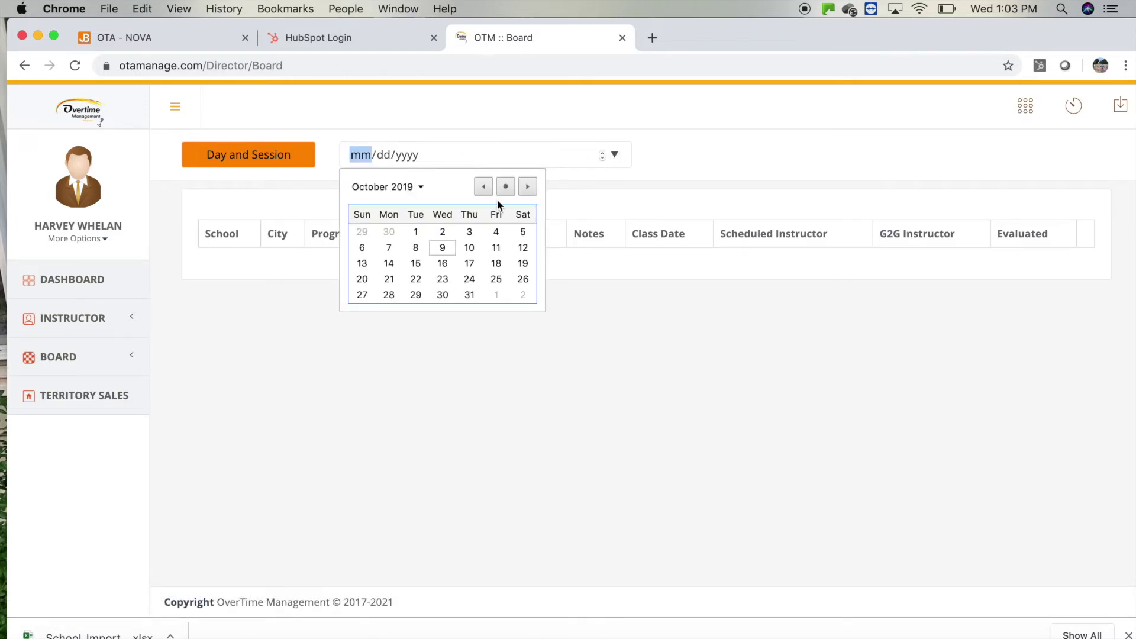
{"action": "left_click", "coordinate": [388, 262]}
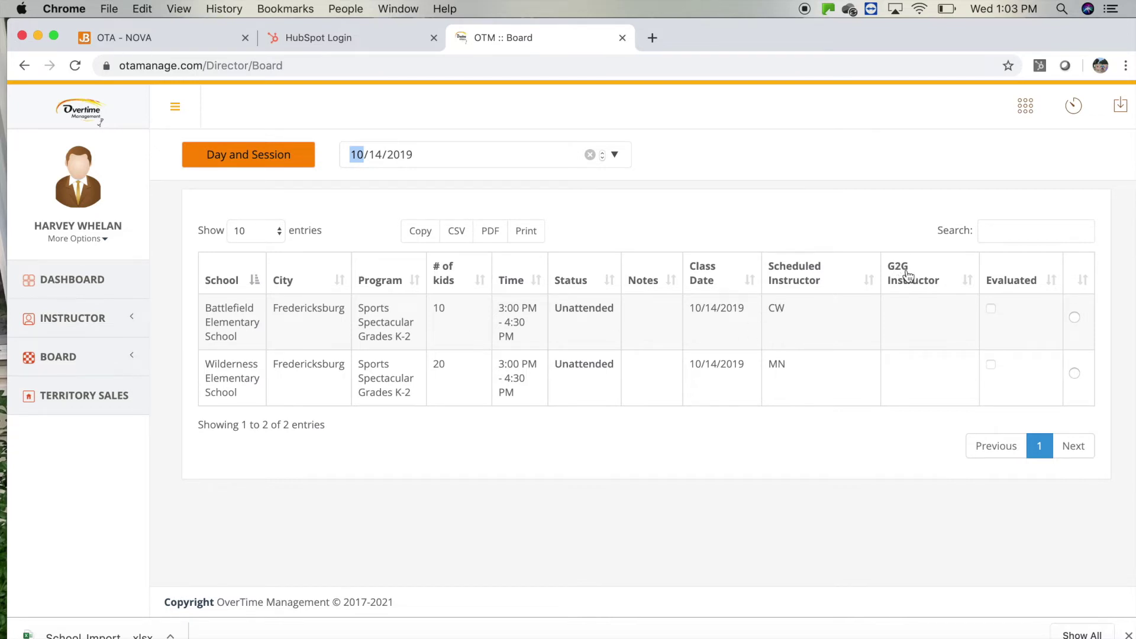
Step: Check in the Battlefield Elementary School class with its scheduled trainer (initials CW) and confirm the check-in
{"action": "left_click", "coordinate": [1074, 317]}
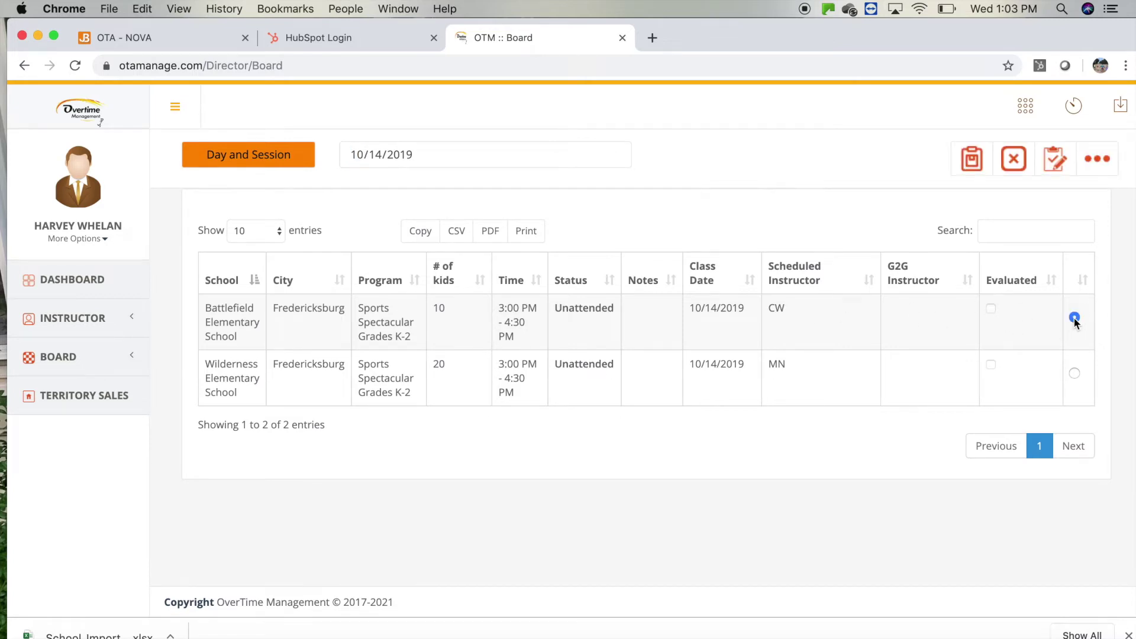
{"action": "left_click", "coordinate": [1098, 159]}
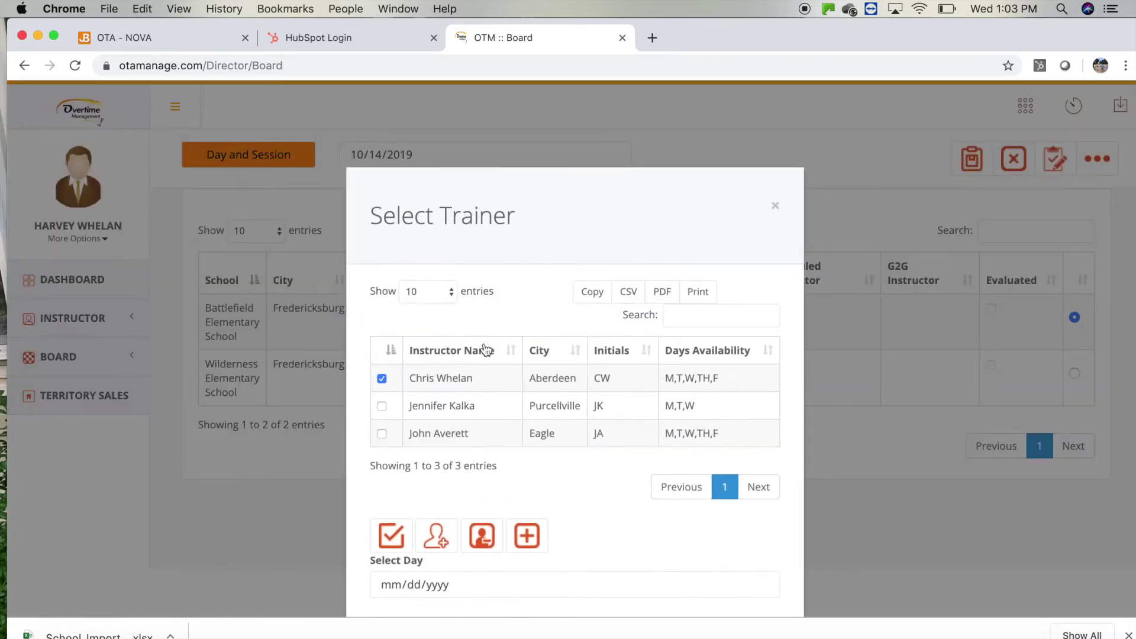
{"action": "left_click", "coordinate": [389, 537]}
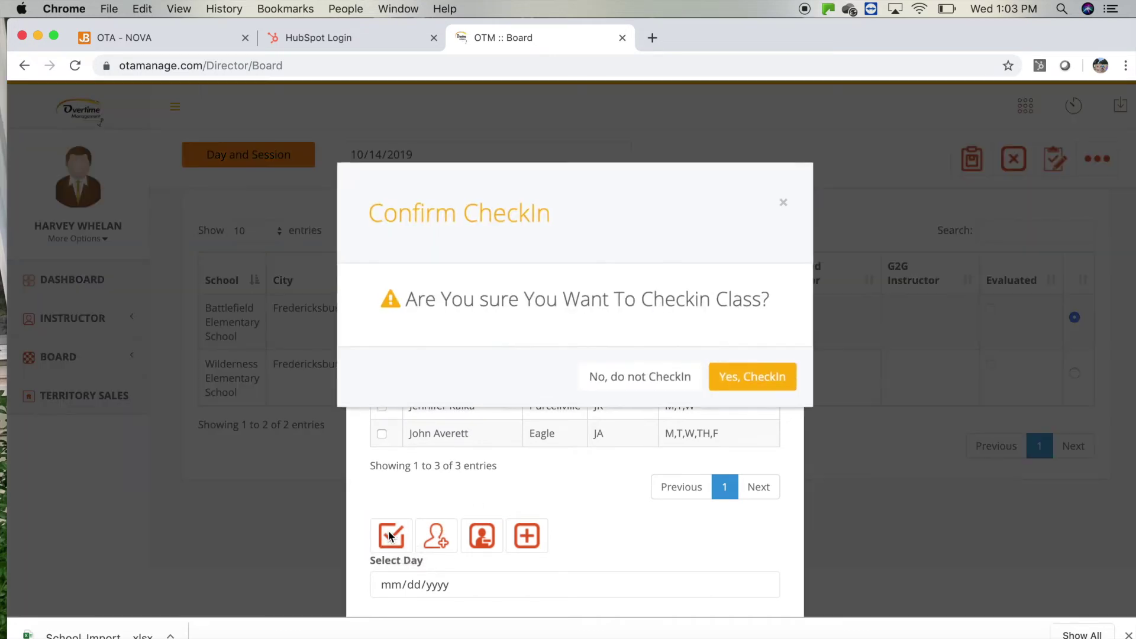
{"action": "left_click", "coordinate": [727, 379]}
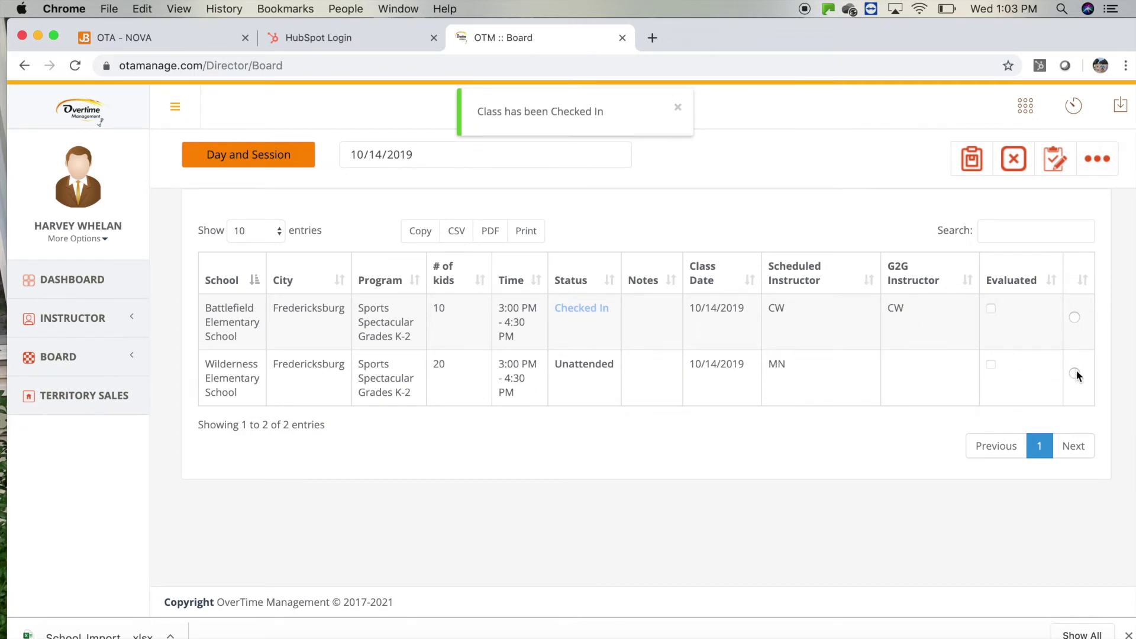
Step: Replace the Wilderness class's trainer MN with the one with initials JA and confirm the class check-in
{"action": "left_click", "coordinate": [1095, 161]}
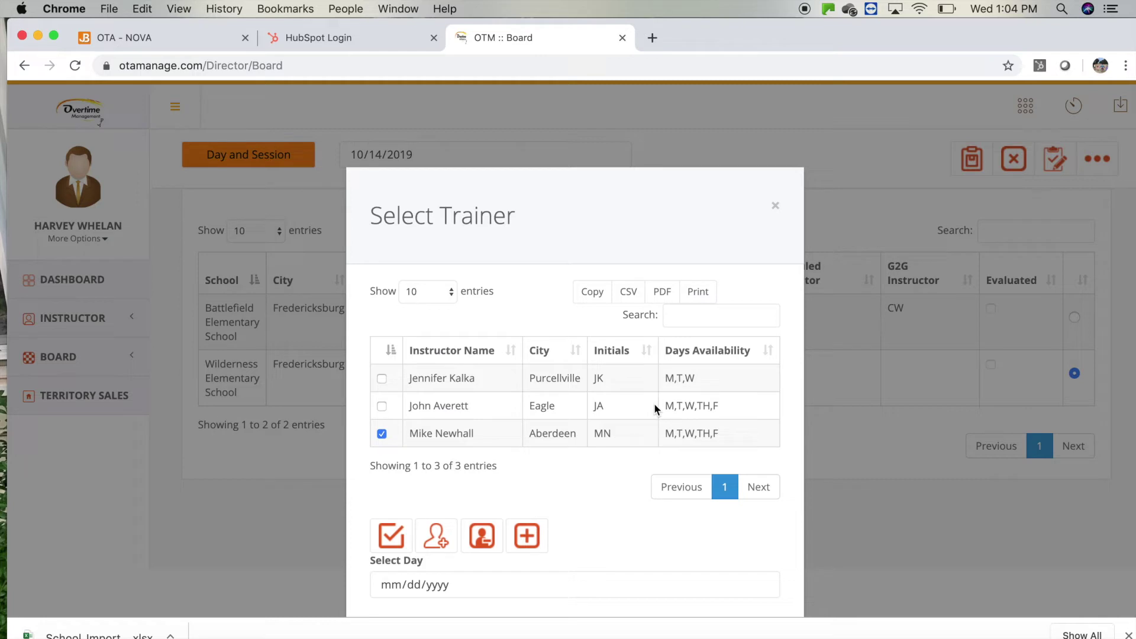
{"action": "left_click", "coordinate": [382, 433]}
{"action": "left_click", "coordinate": [382, 406]}
{"action": "scroll", "coordinate": [732, 494], "scroll_direction": "down", "scroll_amount": 2}
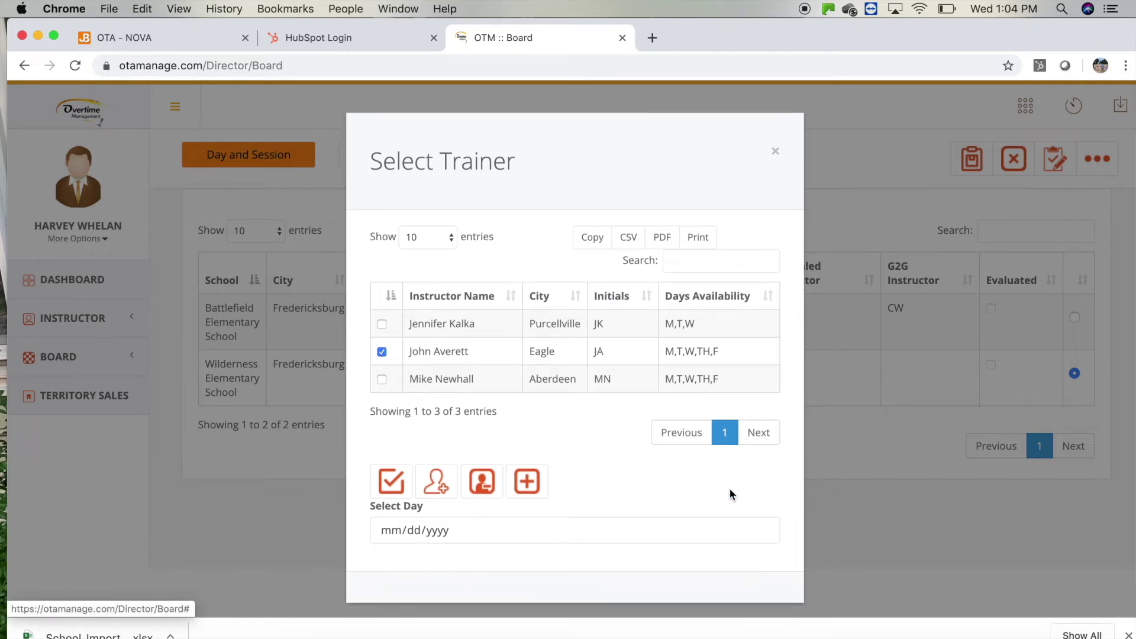
{"action": "left_click", "coordinate": [392, 486]}
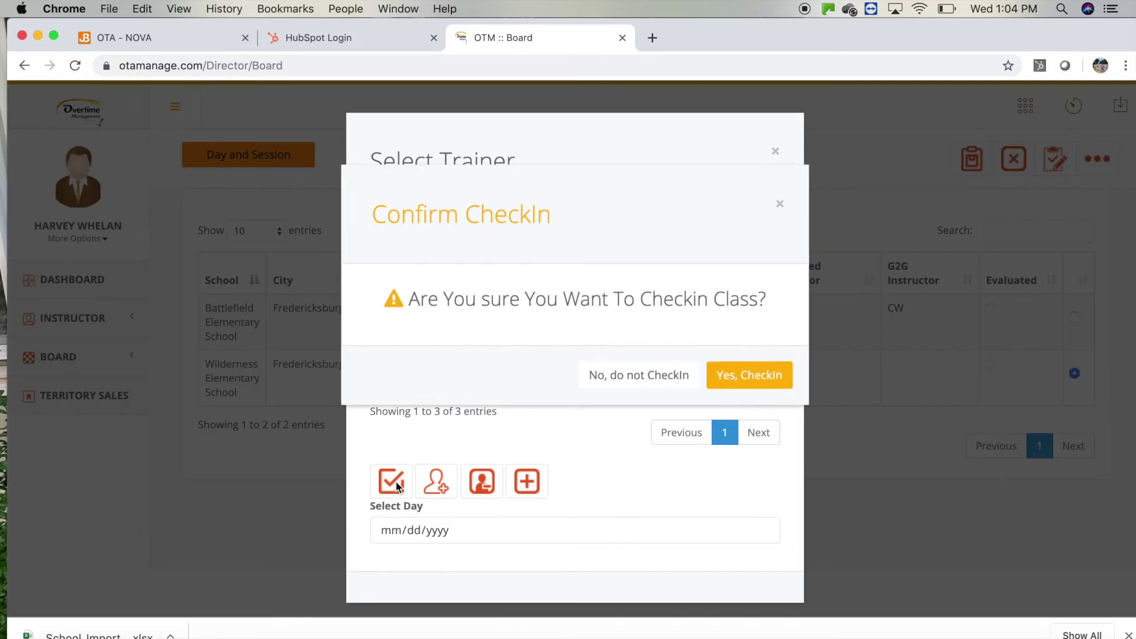
{"action": "left_click", "coordinate": [755, 382]}
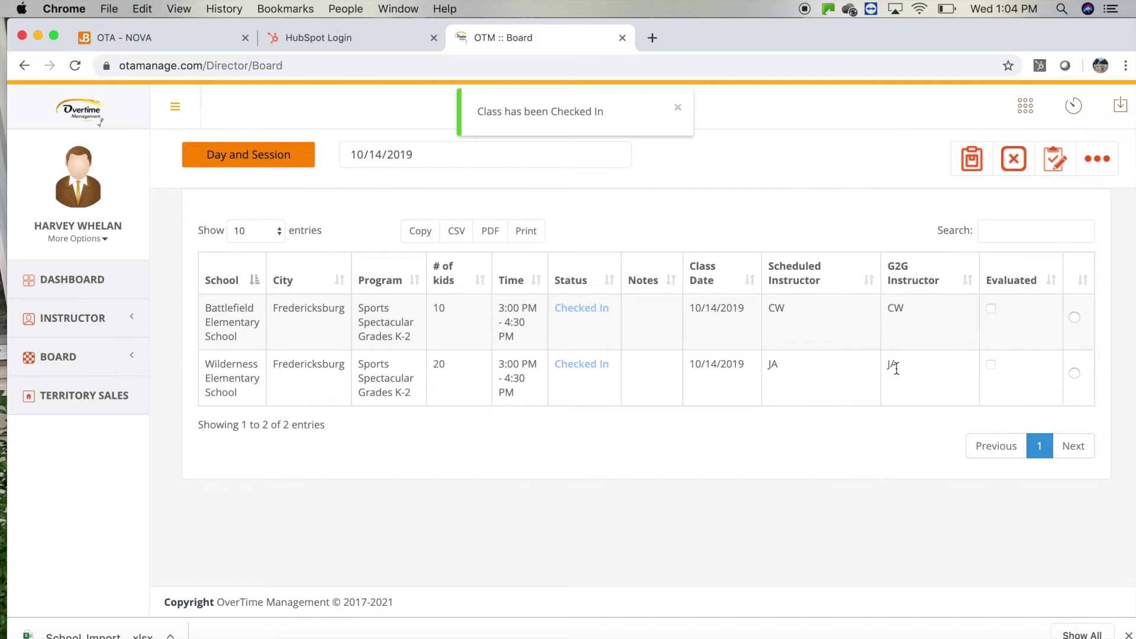
Step: View the class board for 10/21/2019 to check the following week's scheduled instructors
{"action": "left_click", "coordinate": [614, 154]}
{"action": "left_click", "coordinate": [397, 278]}
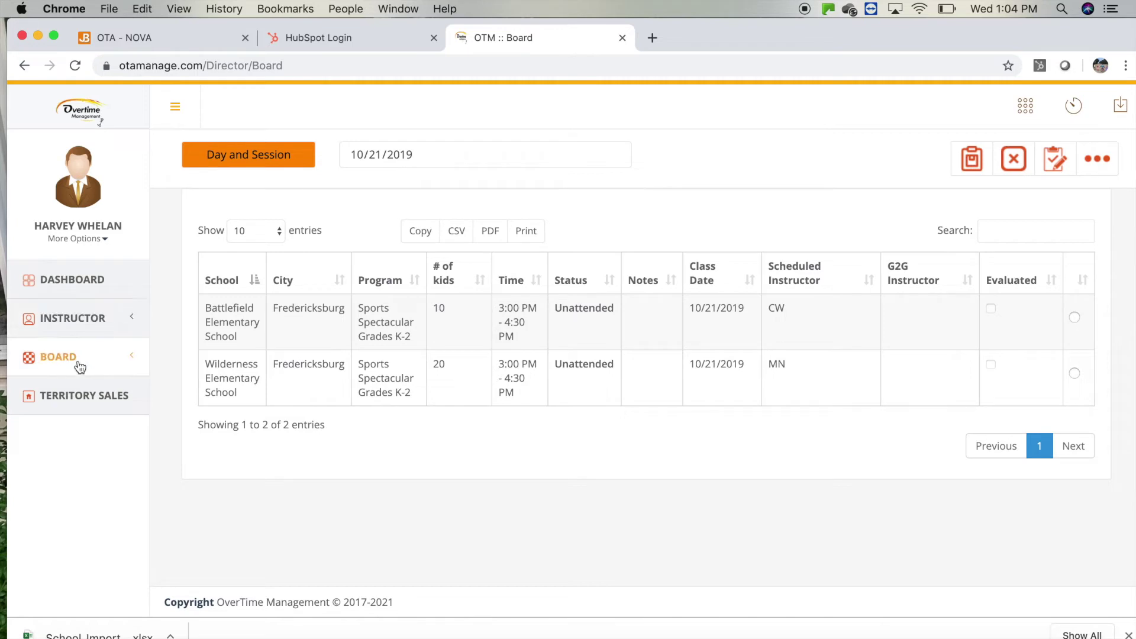
Step: Generate the instructors' payroll for the period from 10/01/2019 to 10/31/2019
{"action": "left_click", "coordinate": [91, 318]}
{"action": "left_click", "coordinate": [65, 393]}
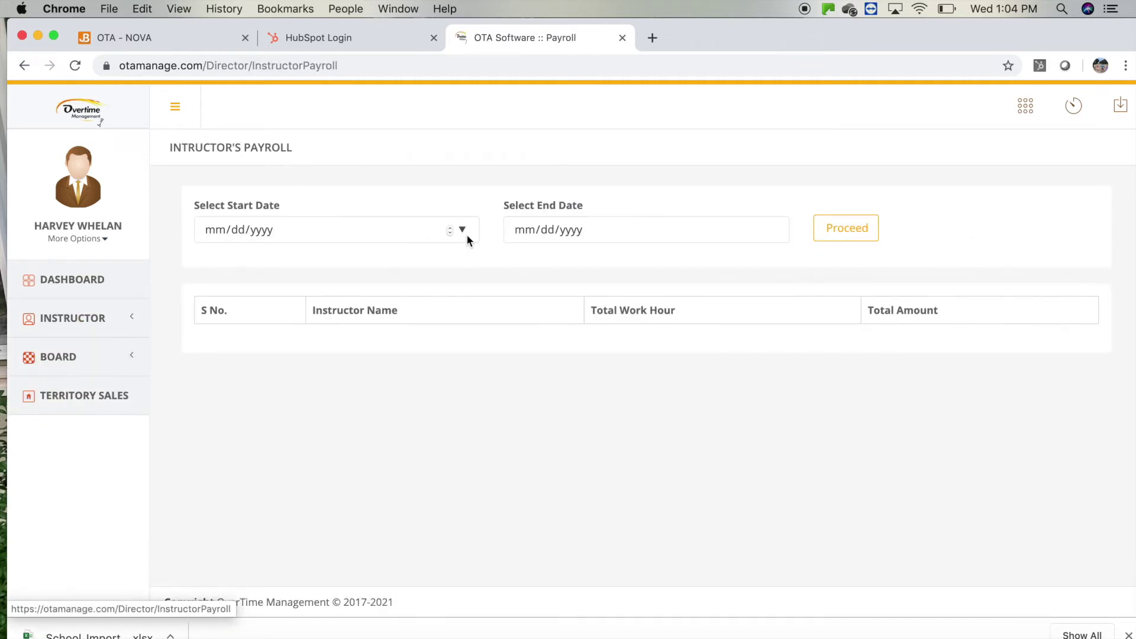
{"action": "left_click", "coordinate": [461, 231]}
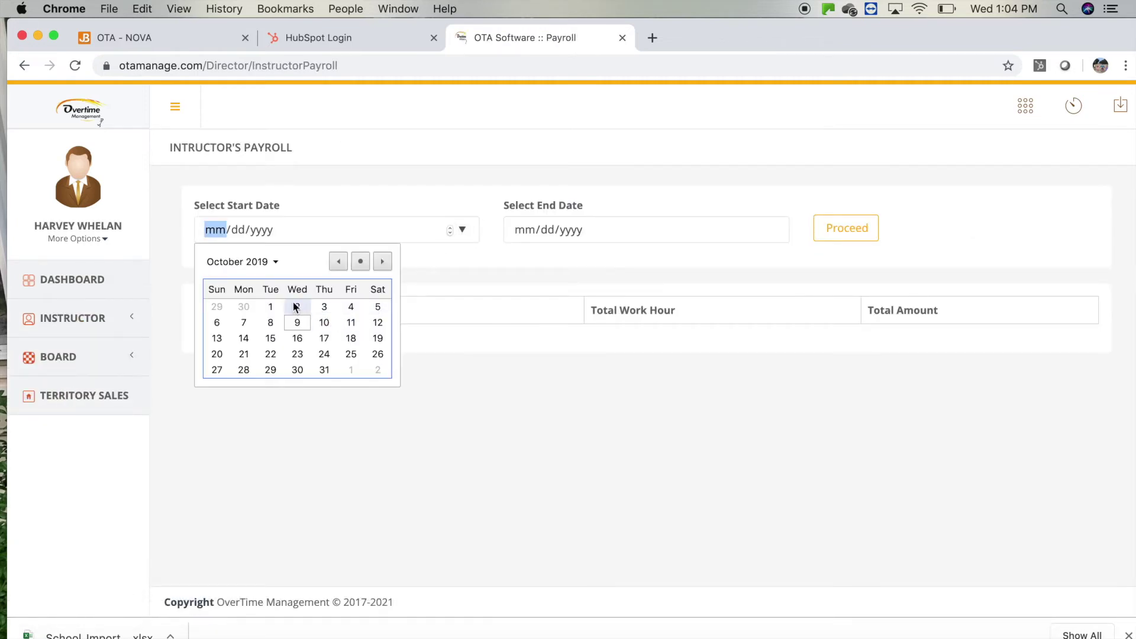
{"action": "left_click", "coordinate": [270, 307]}
{"action": "left_click", "coordinate": [767, 230]}
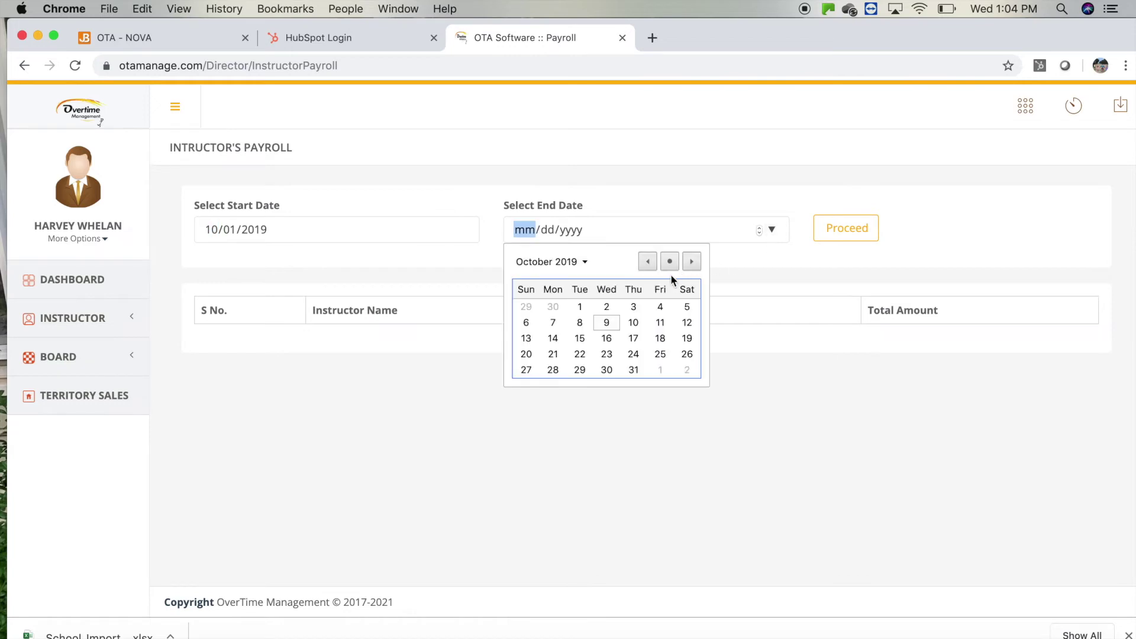
{"action": "left_click", "coordinate": [690, 262]}
{"action": "left_click", "coordinate": [647, 262]}
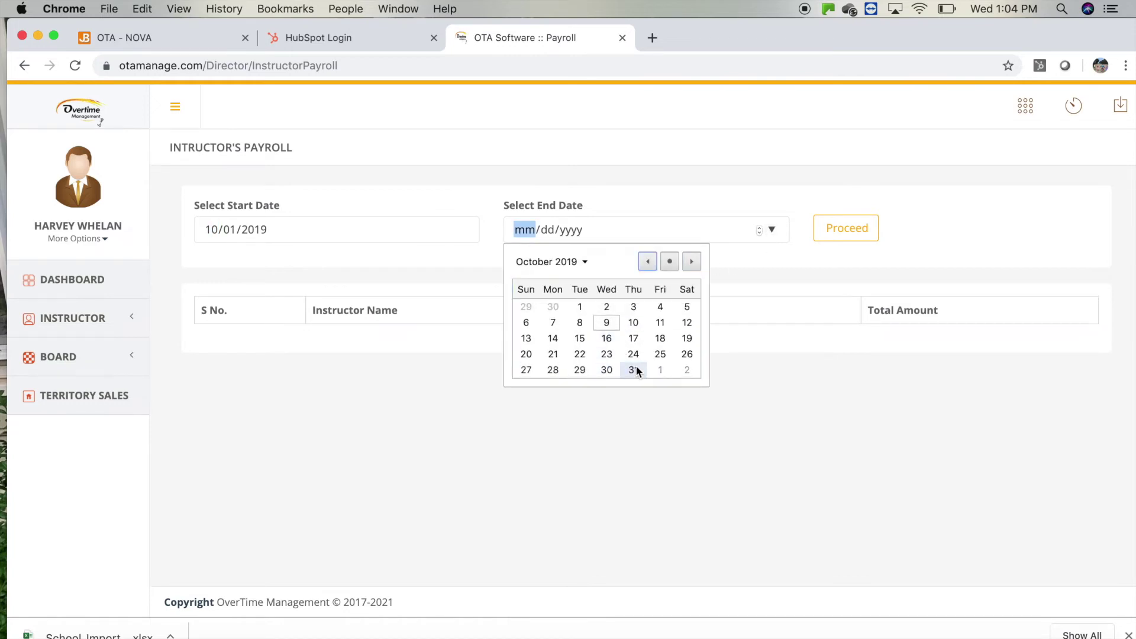
{"action": "left_click", "coordinate": [633, 369]}
{"action": "left_click", "coordinate": [858, 230]}
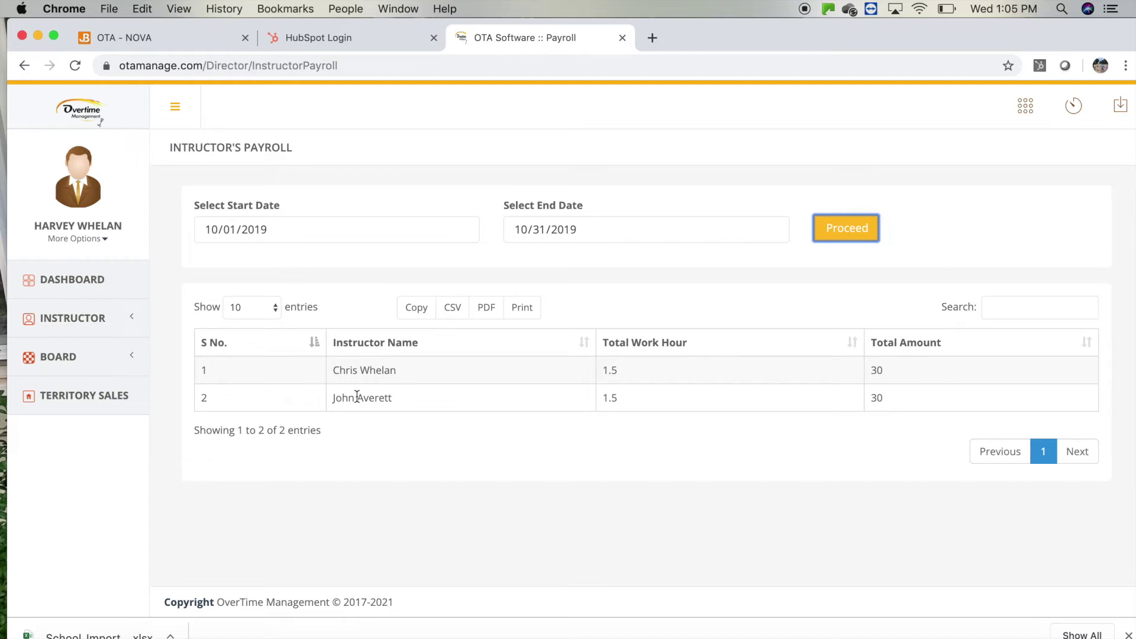
Step: Open the school payments page for the 2019 Fall session and examine the receivables for each school's program
{"action": "left_click", "coordinate": [82, 370]}
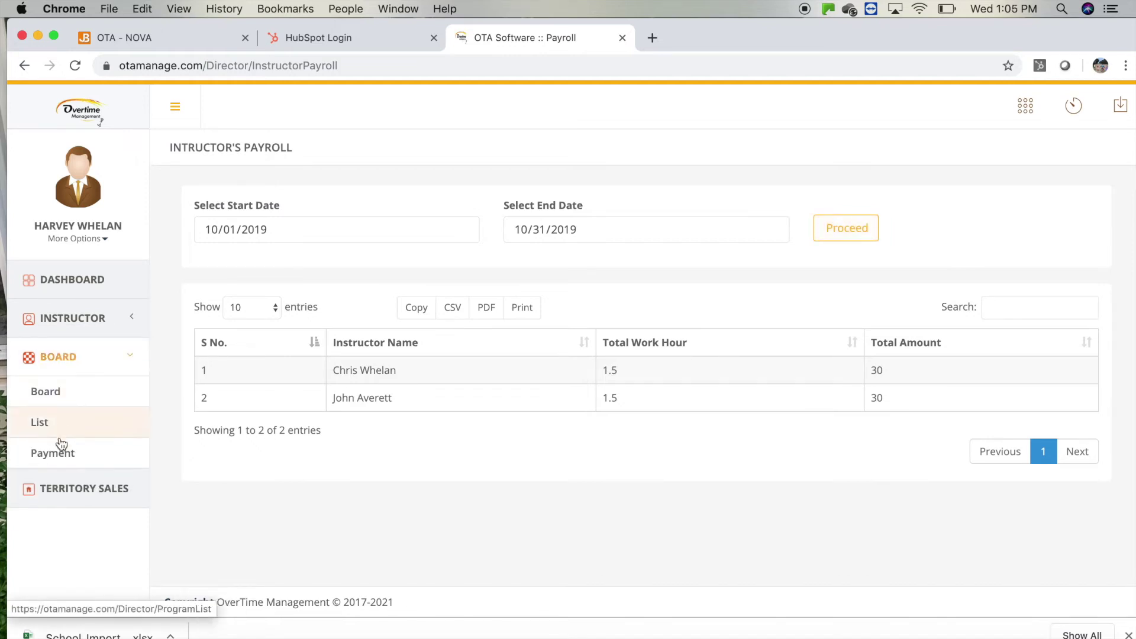
{"action": "left_click", "coordinate": [56, 455]}
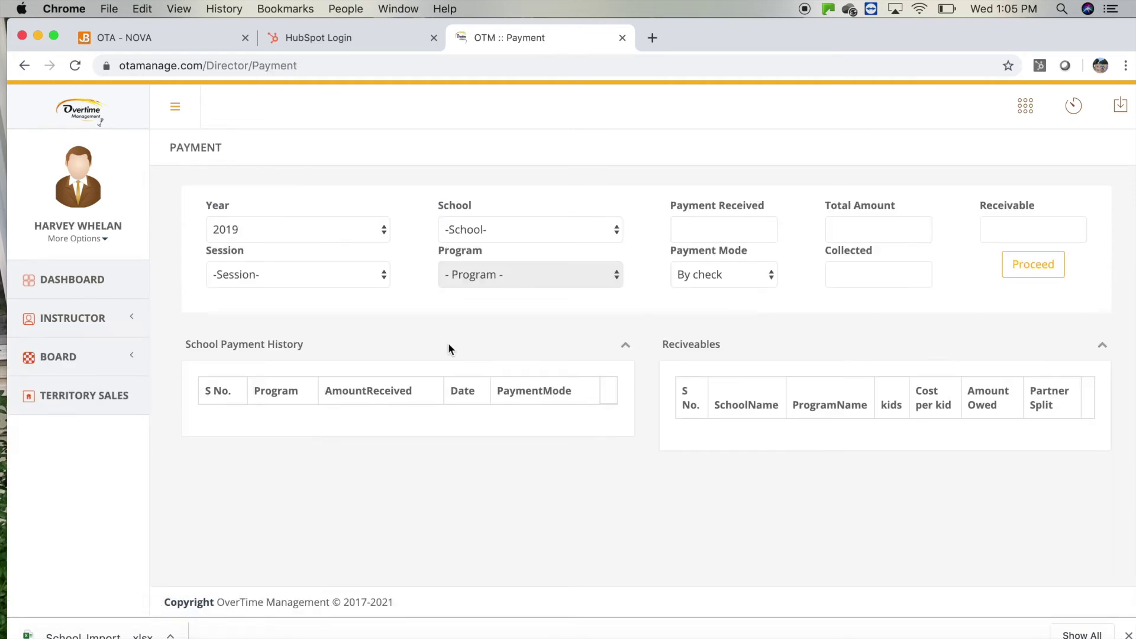
{"action": "left_click", "coordinate": [370, 278]}
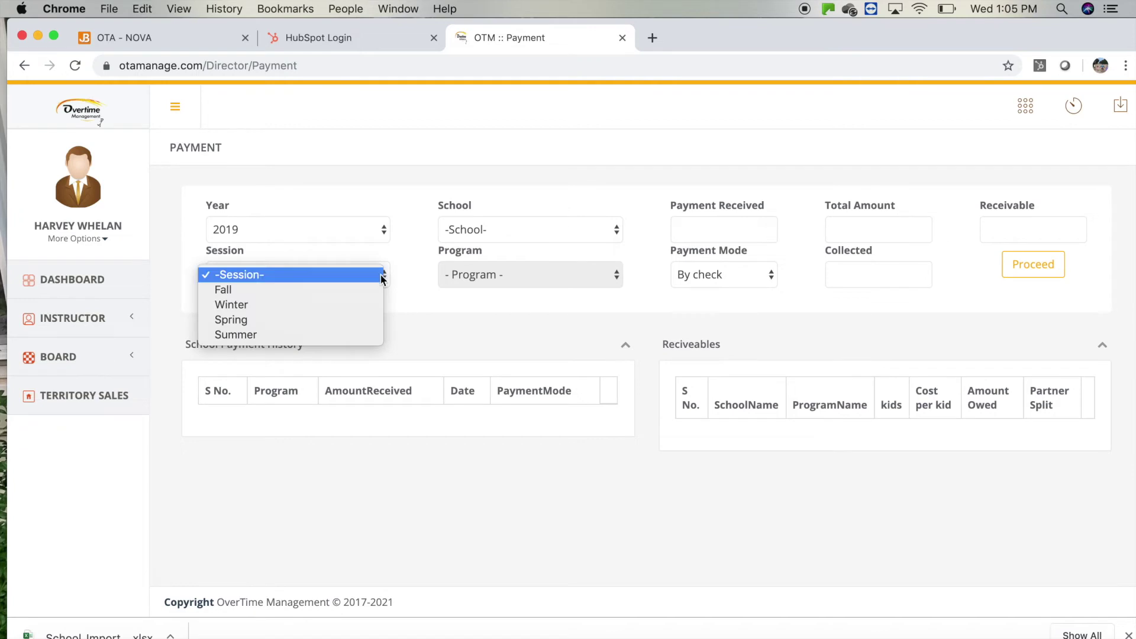
{"action": "left_click", "coordinate": [374, 291]}
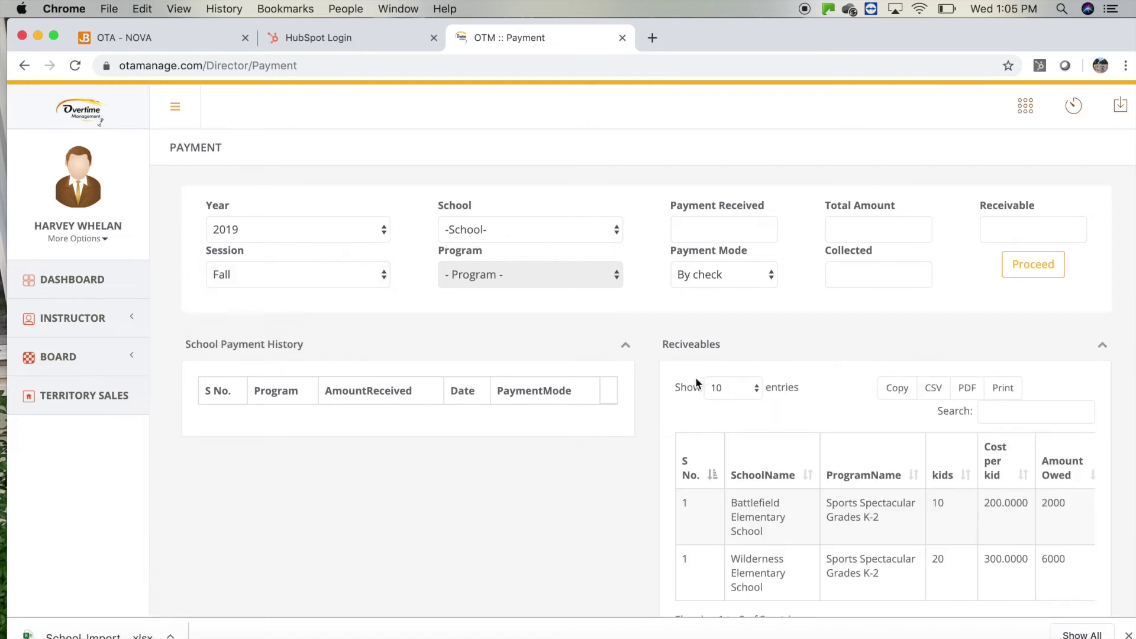
{"action": "scroll", "coordinate": [696, 383], "scroll_direction": "down", "scroll_amount": 3}
{"action": "scroll", "coordinate": [844, 385], "scroll_direction": "up", "scroll_amount": 3}
{"action": "scroll", "coordinate": [862, 529], "scroll_direction": "right", "scroll_amount": 2}
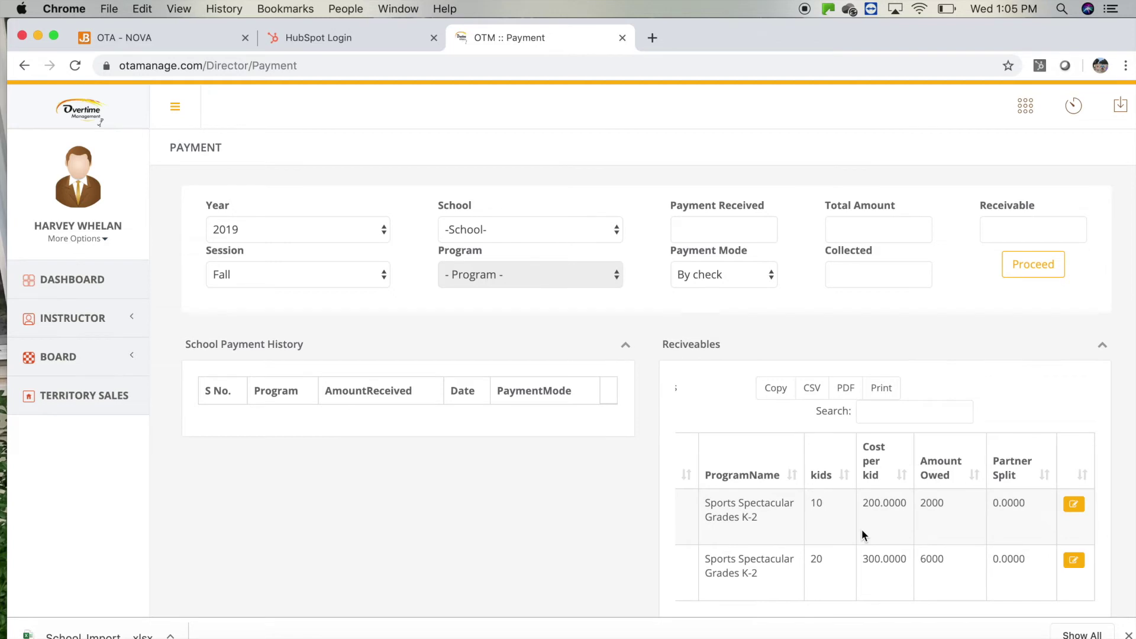
{"action": "scroll", "coordinate": [862, 529], "scroll_direction": "left", "scroll_amount": 5}
{"action": "scroll", "coordinate": [861, 529], "scroll_direction": "right", "scroll_amount": 3}
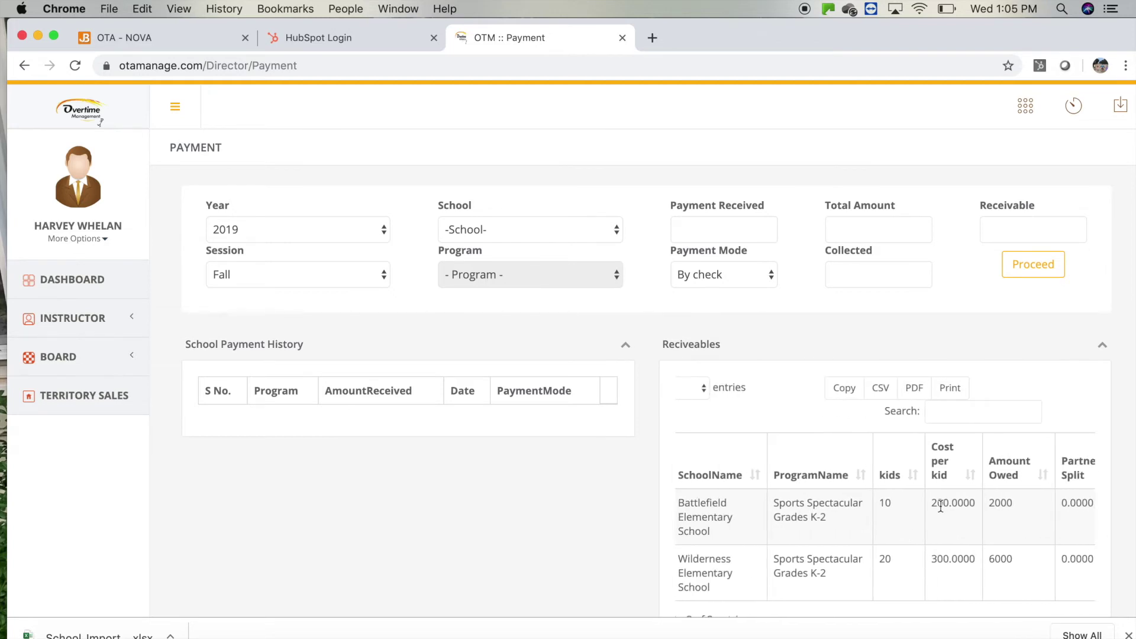
{"action": "scroll", "coordinate": [985, 513], "scroll_direction": "right", "scroll_amount": 2}
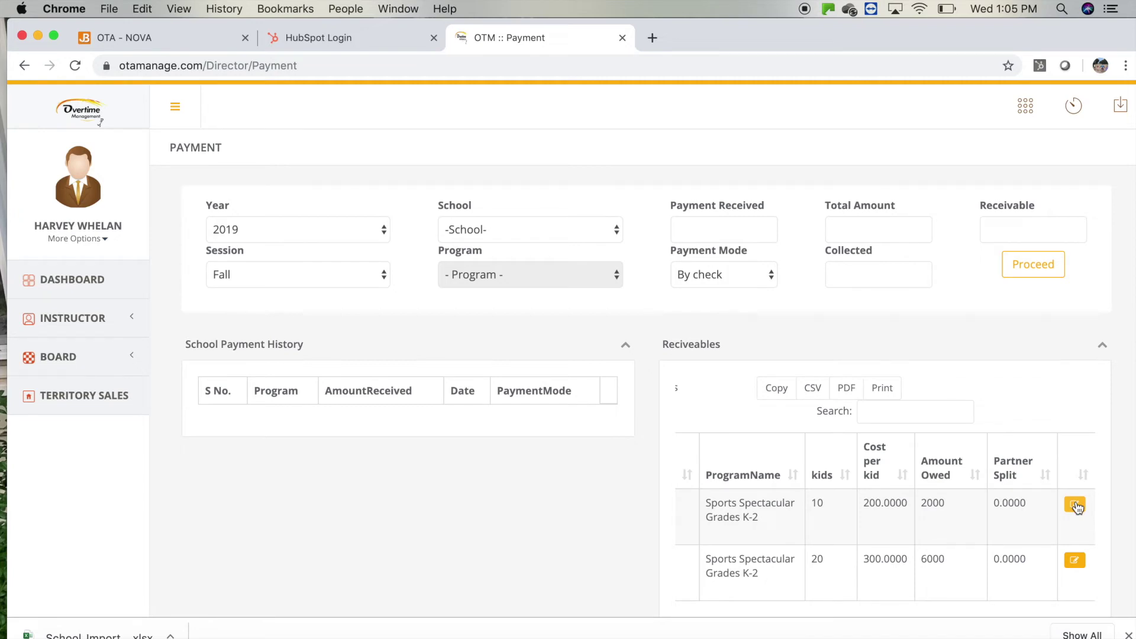
Step: Record a 2000 payment by check for Battlefield Elementary School's Sports Spectacular Grades K-2 program and review its payment history
{"action": "left_click", "coordinate": [609, 239]}
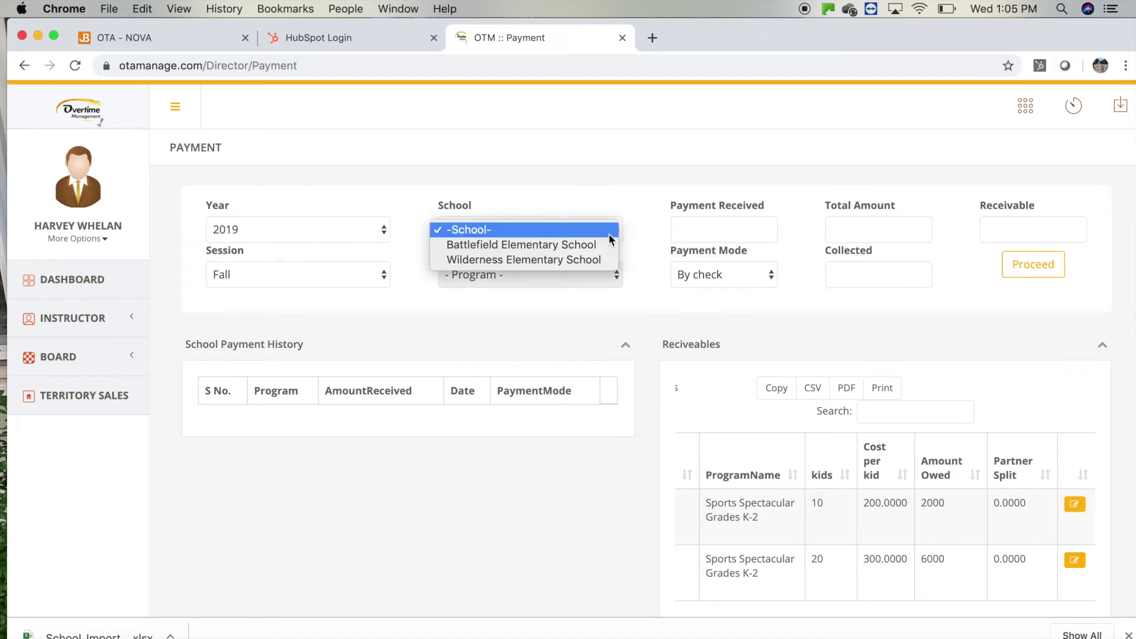
{"action": "left_click", "coordinate": [606, 244]}
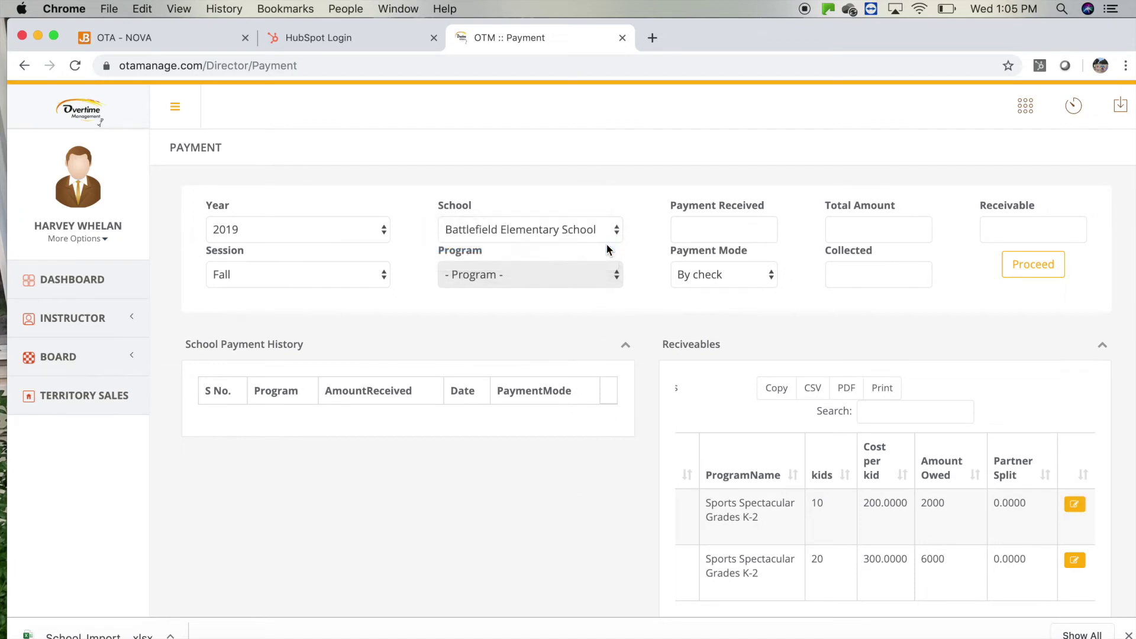
{"action": "left_click", "coordinate": [616, 284]}
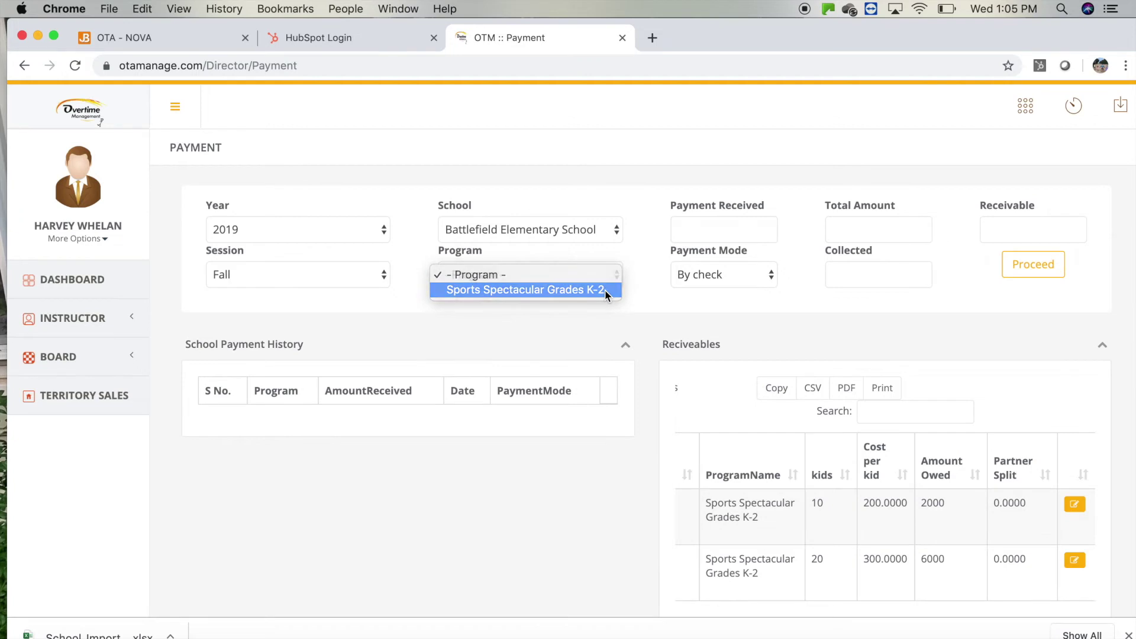
{"action": "left_click", "coordinate": [604, 290]}
{"action": "type", "text": "2000"}
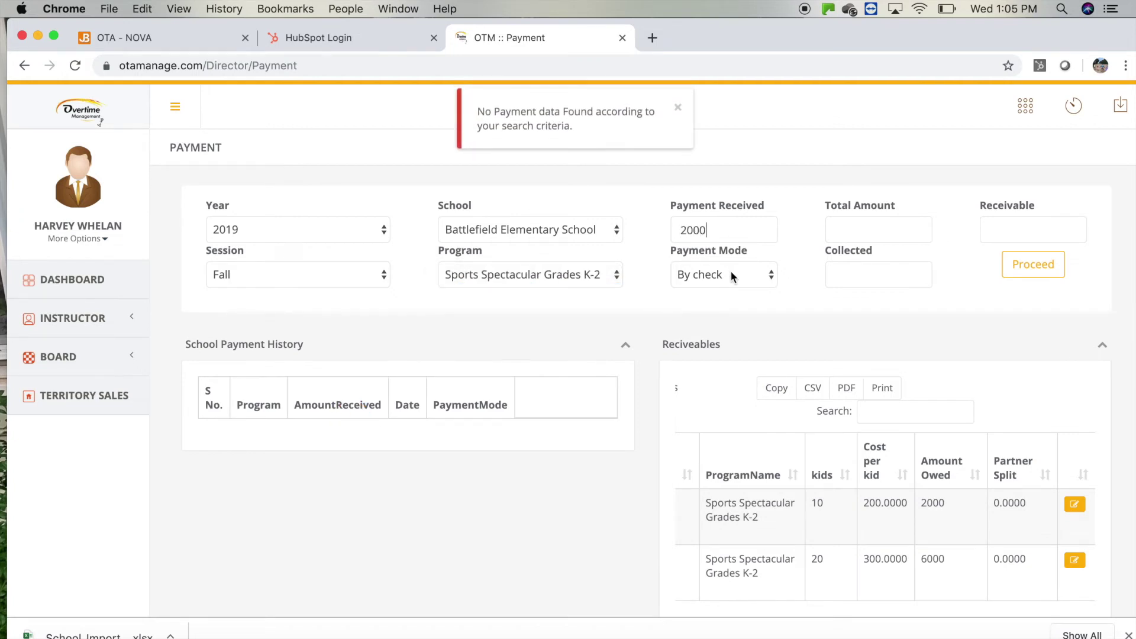
{"action": "left_click", "coordinate": [1033, 265]}
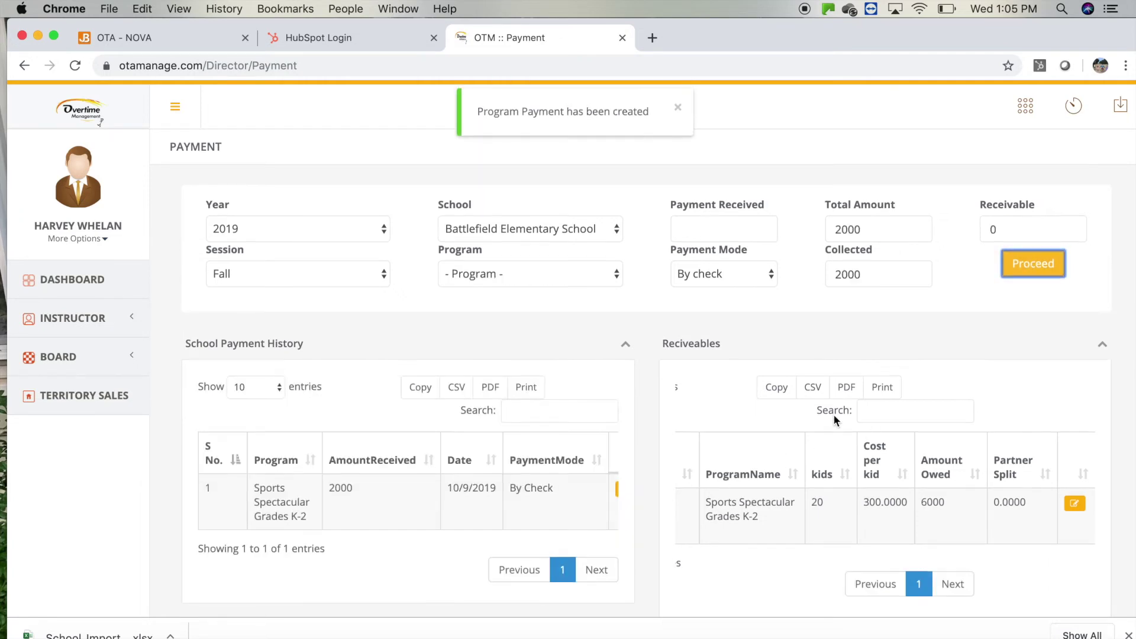
{"action": "scroll", "coordinate": [836, 419], "scroll_direction": "down", "scroll_amount": 1}
{"action": "scroll", "coordinate": [326, 389], "scroll_direction": "up", "scroll_amount": 1}
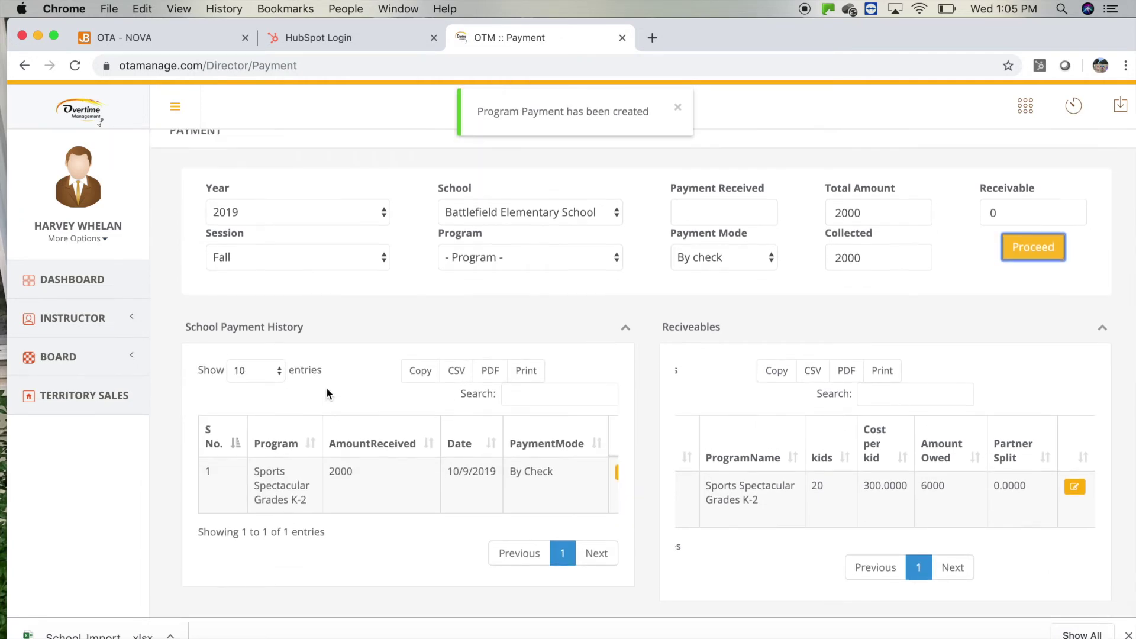
{"action": "scroll", "coordinate": [327, 394], "scroll_direction": "up", "scroll_amount": 1}
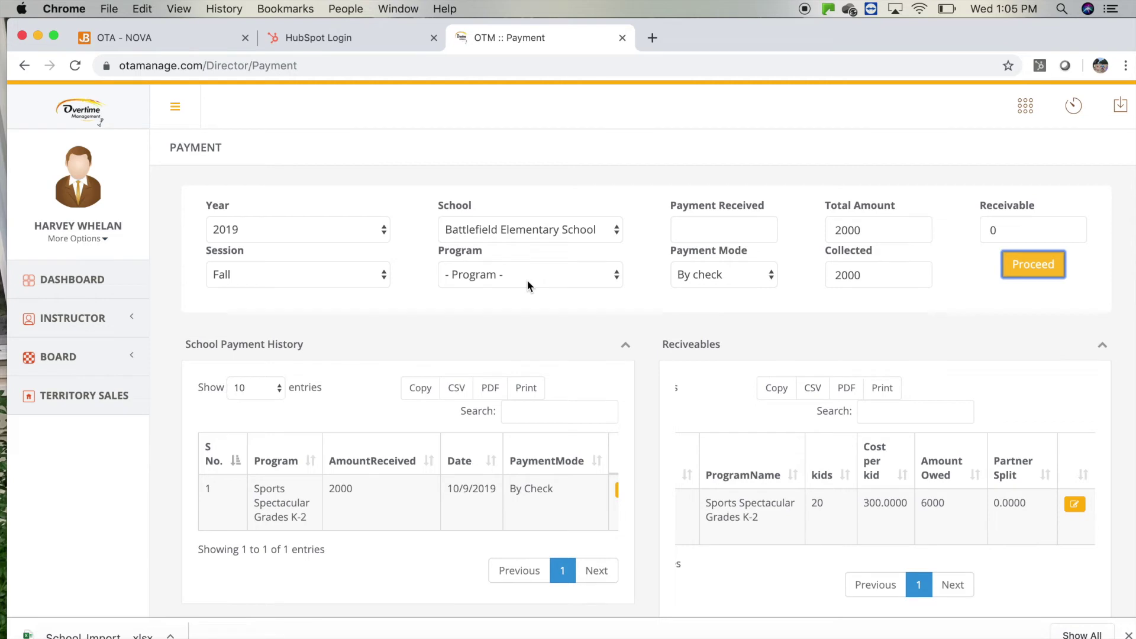
{"action": "scroll", "coordinate": [594, 327], "scroll_direction": "down", "scroll_amount": 1}
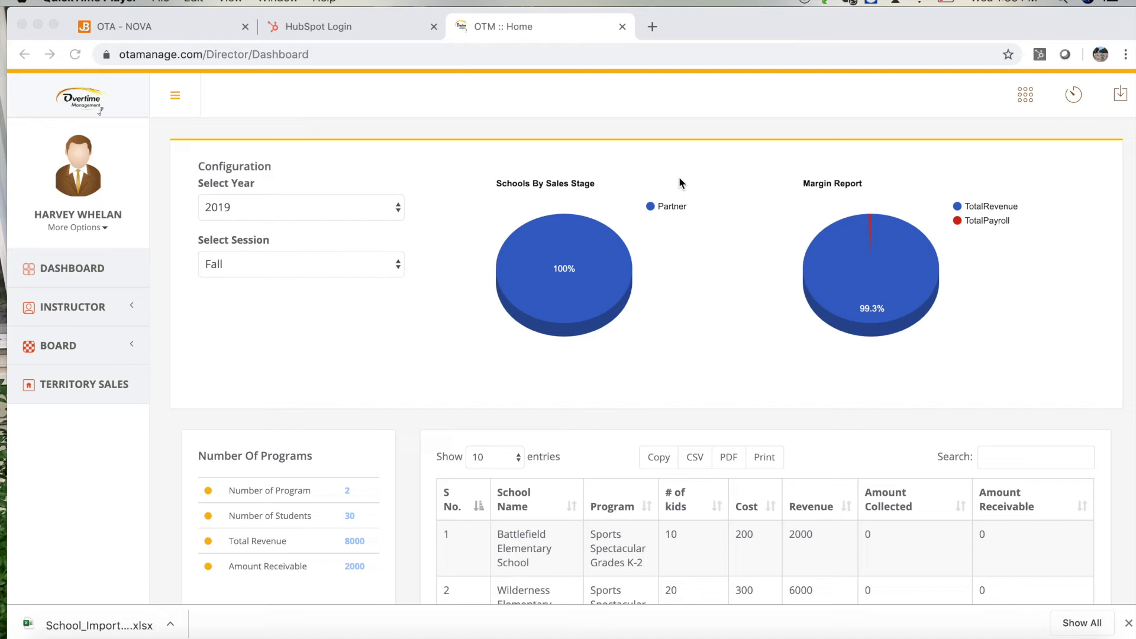
Step: Examine the 2019 Fall dashboard's charts, program totals and the school revenue table
{"action": "scroll", "coordinate": [679, 176], "scroll_direction": "down", "scroll_amount": 2}
{"action": "scroll", "coordinate": [679, 176], "scroll_direction": "up", "scroll_amount": 2}
{"action": "scroll", "coordinate": [519, 269], "scroll_direction": "down", "scroll_amount": 2}
{"action": "scroll", "coordinate": [519, 269], "scroll_direction": "up", "scroll_amount": 2}
{"action": "scroll", "coordinate": [519, 269], "scroll_direction": "down", "scroll_amount": 2}
{"action": "scroll", "coordinate": [519, 269], "scroll_direction": "up", "scroll_amount": 2}
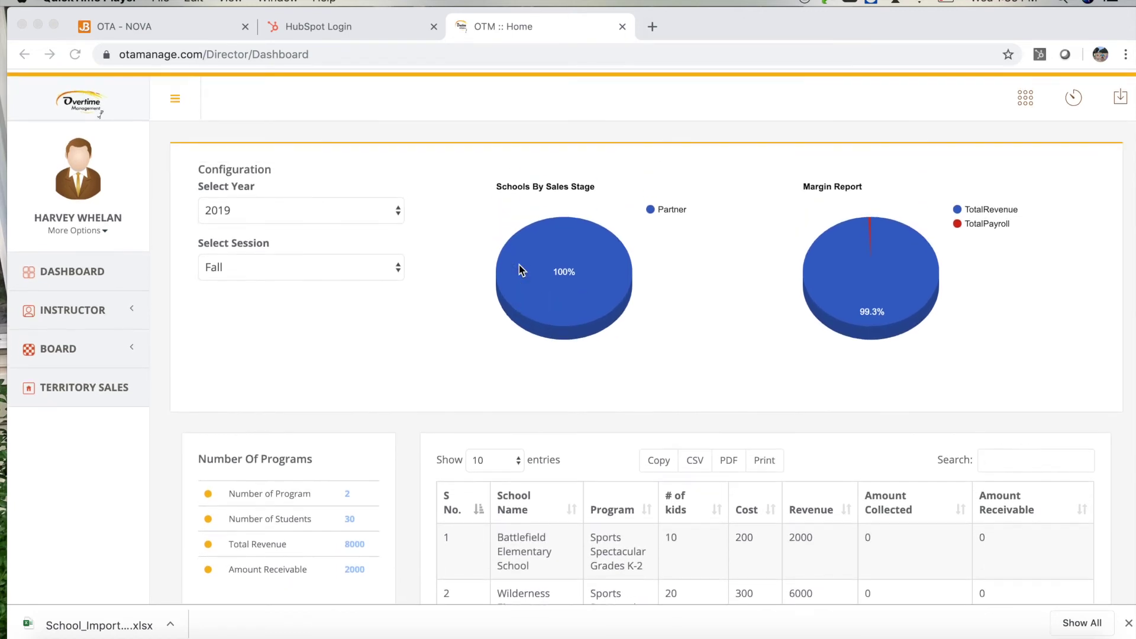
Step: Display the class board for 10/21/2019 and select the Wilderness Elementary School class
{"action": "left_click", "coordinate": [58, 348]}
{"action": "left_click", "coordinate": [57, 348]}
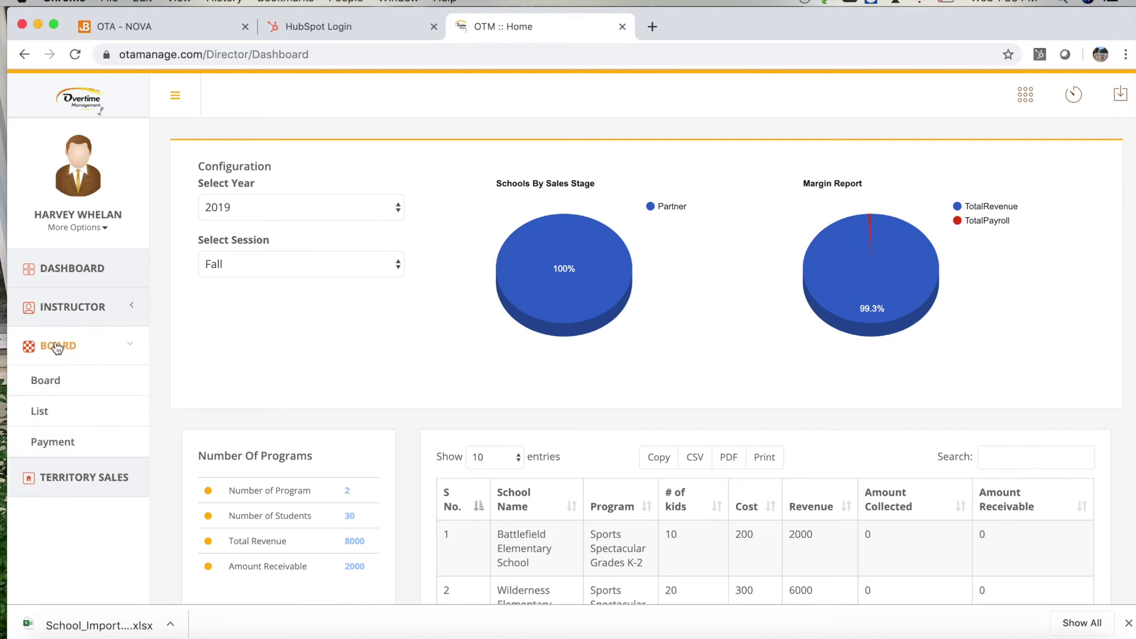
{"action": "left_click", "coordinate": [46, 382]}
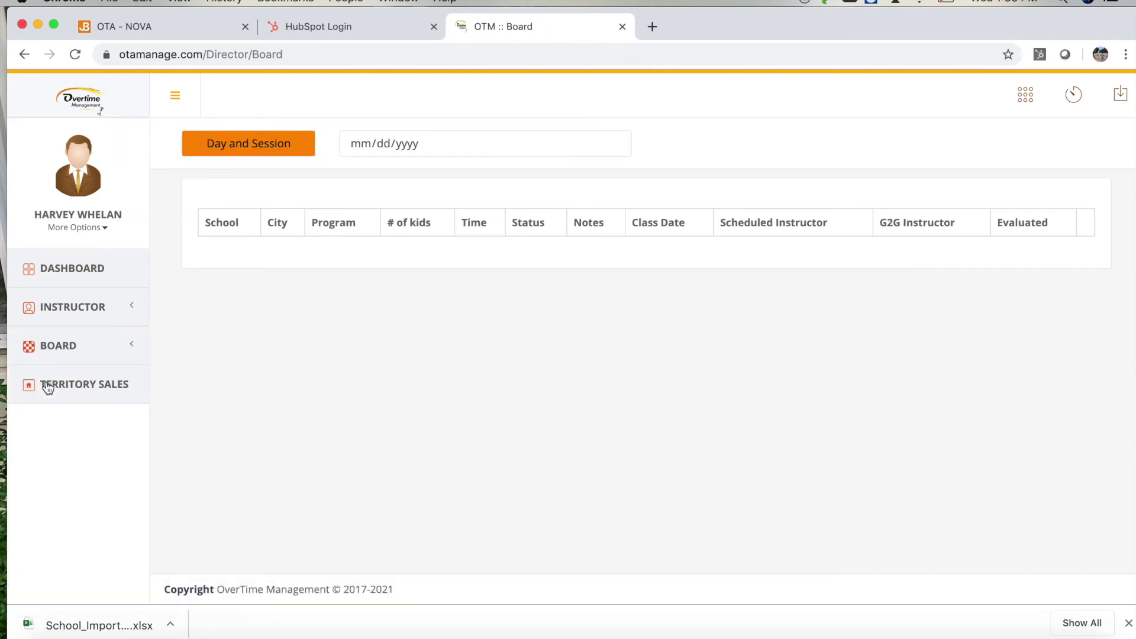
{"action": "left_click", "coordinate": [615, 143]}
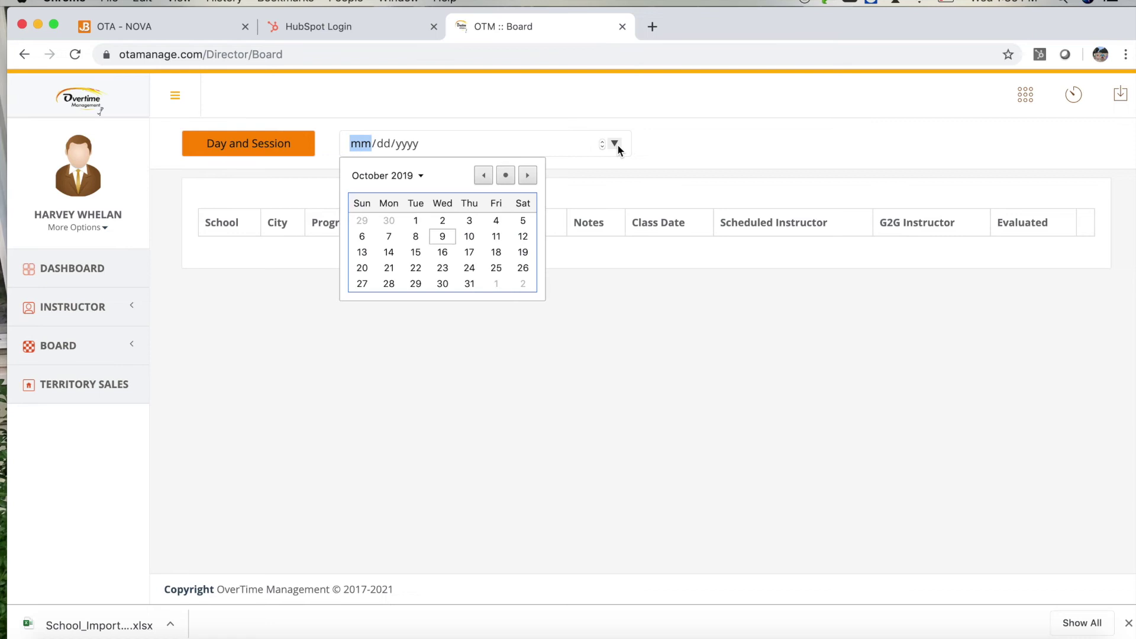
{"action": "left_click", "coordinate": [389, 267]}
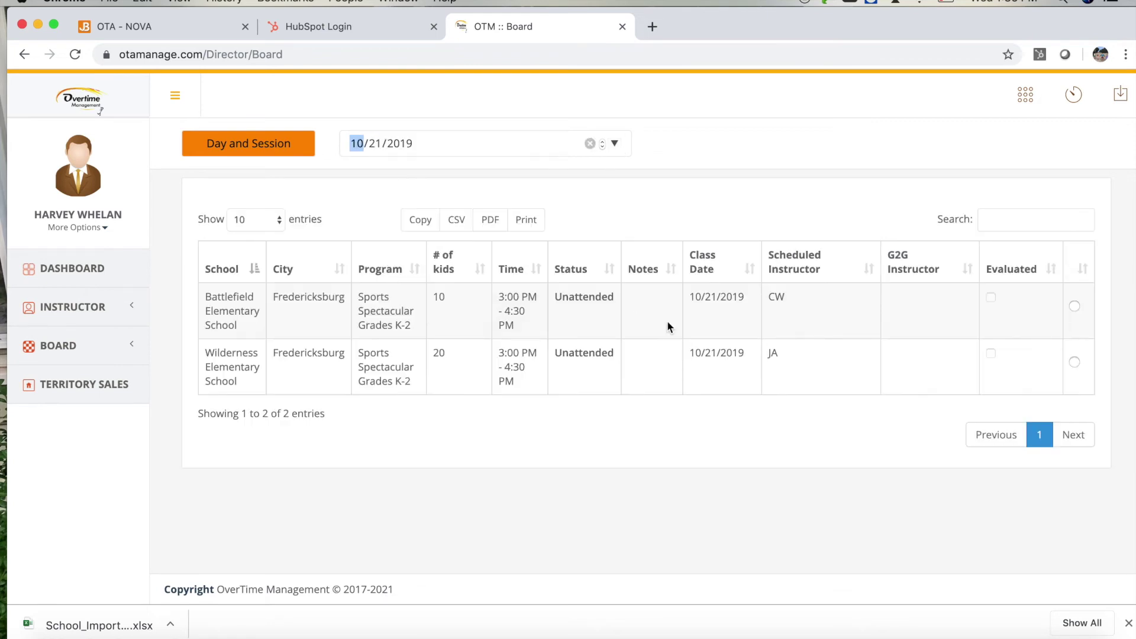
{"action": "left_click", "coordinate": [1074, 362]}
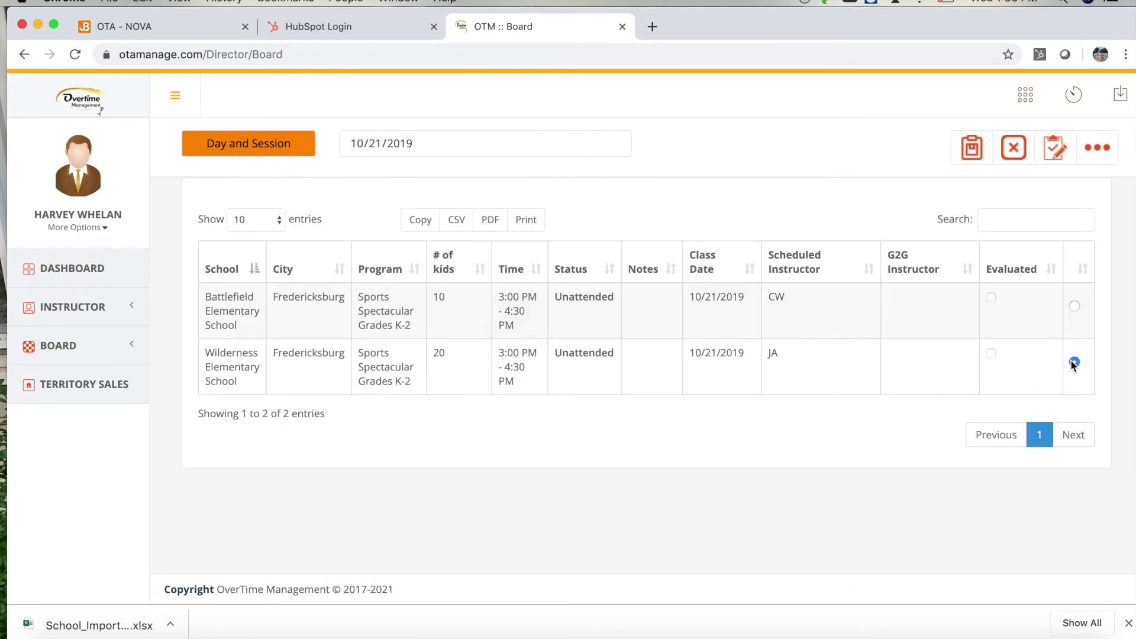
{"action": "left_click", "coordinate": [1095, 152]}
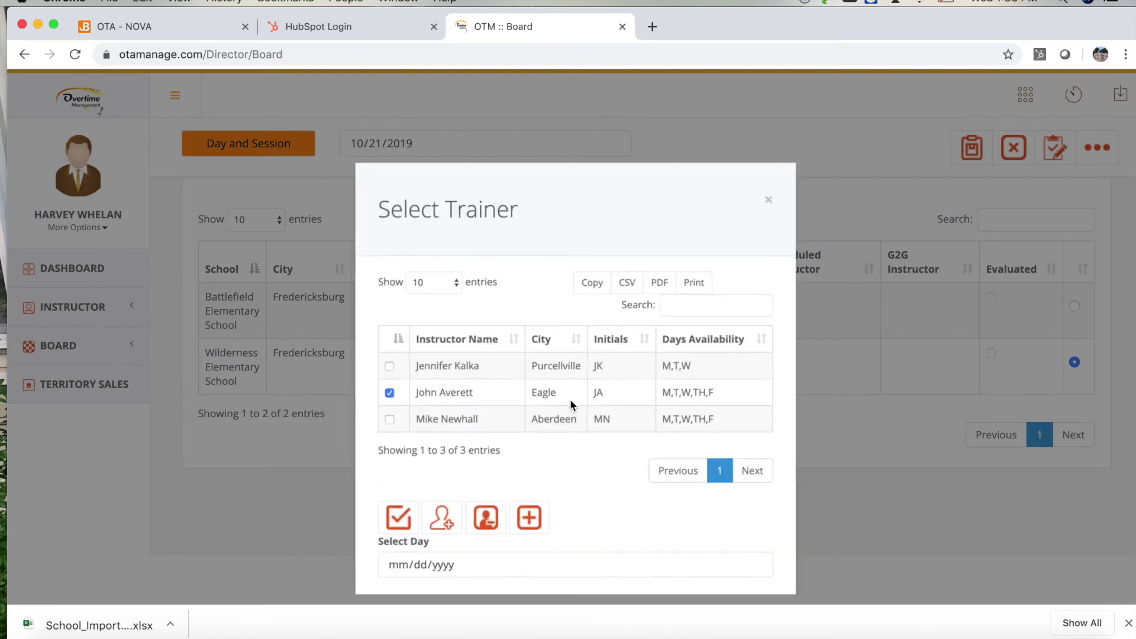
{"action": "left_click", "coordinate": [381, 422]}
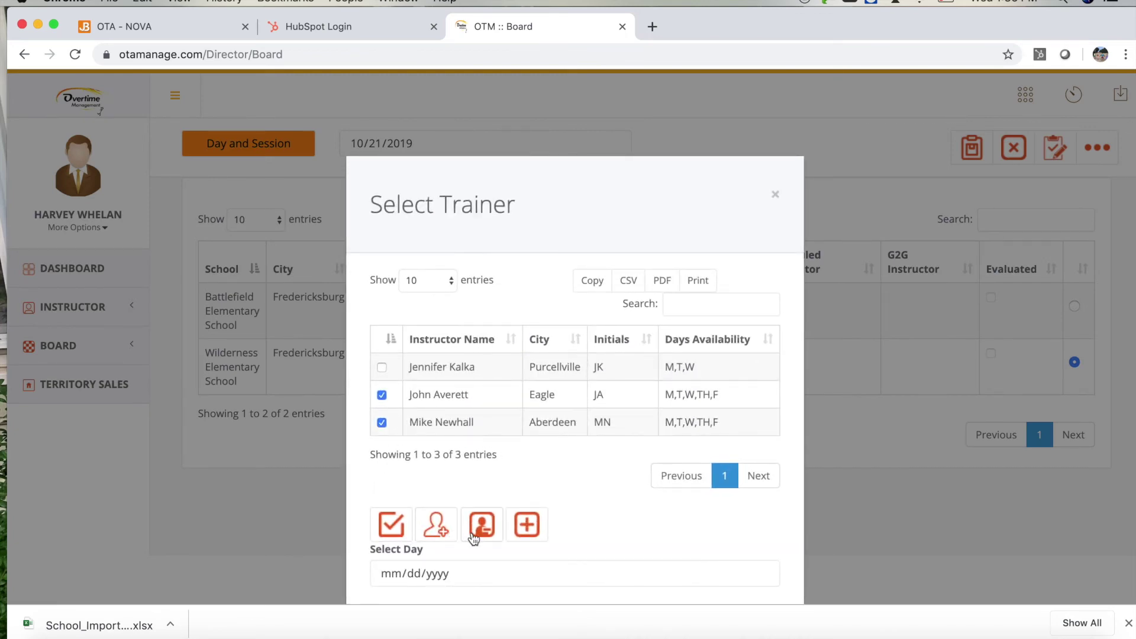
{"action": "left_click", "coordinate": [775, 195]}
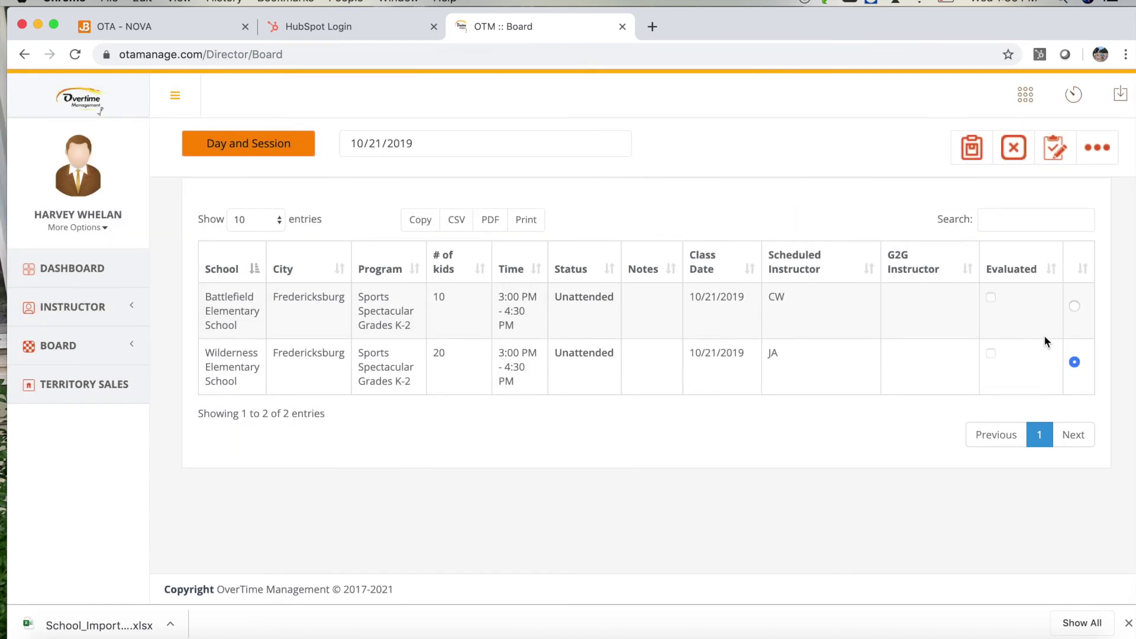
{"action": "left_click", "coordinate": [1091, 155]}
{"action": "left_click", "coordinate": [775, 195]}
Step: Cancel the selected Wilderness Elementary School class on 10/21/2019, confirm the cancellation, and check the trainer options
{"action": "left_click", "coordinate": [1013, 148]}
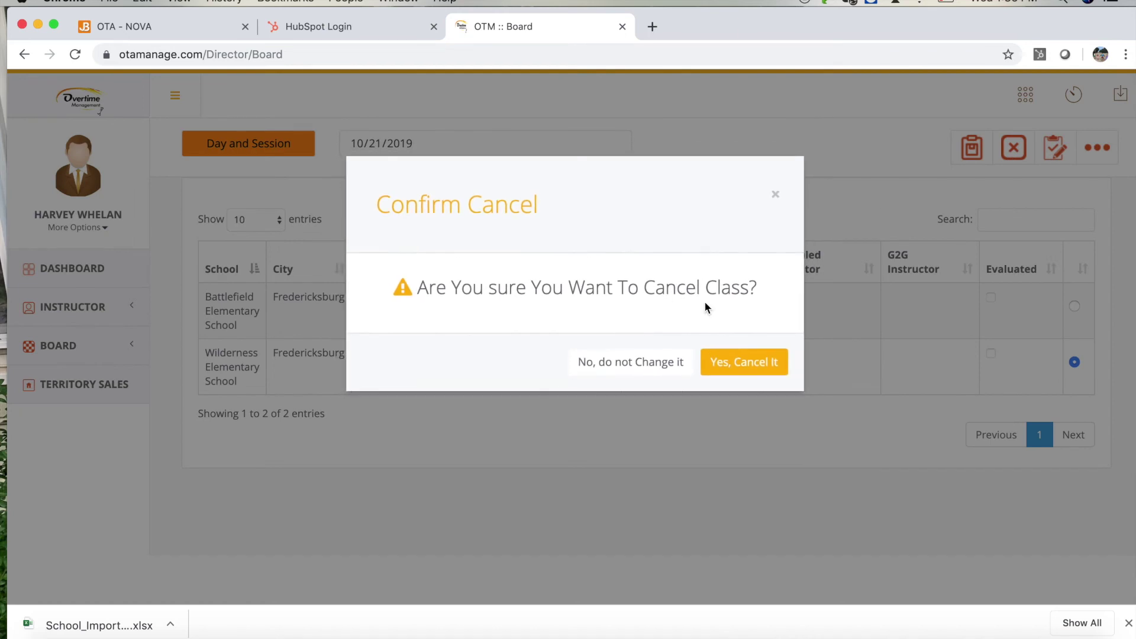
{"action": "left_click", "coordinate": [749, 366]}
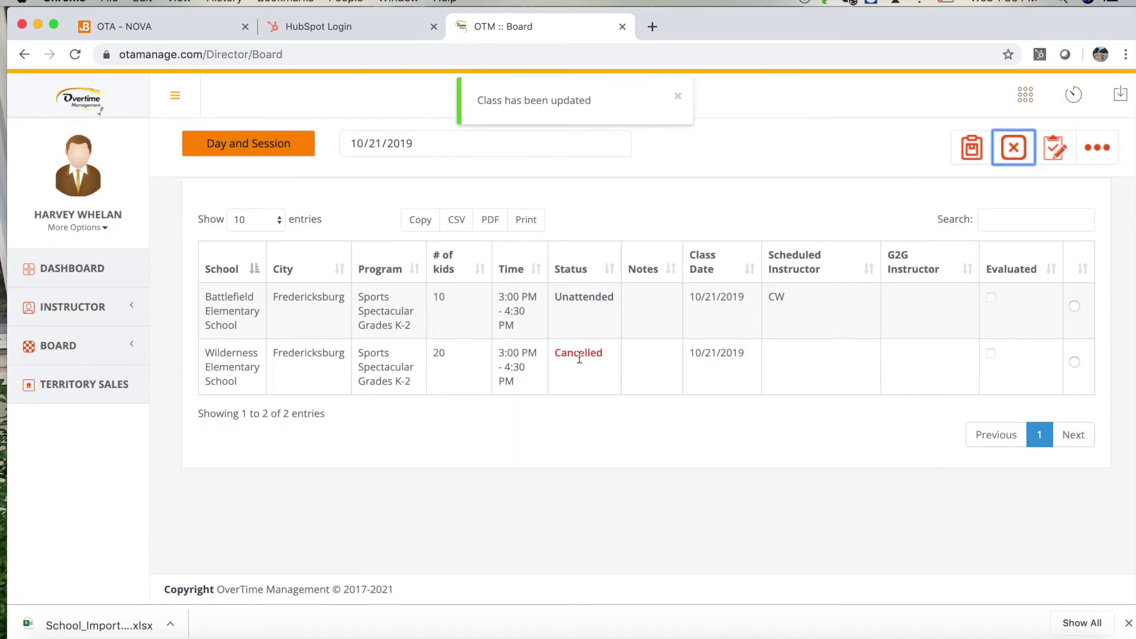
{"action": "left_click", "coordinate": [1087, 145]}
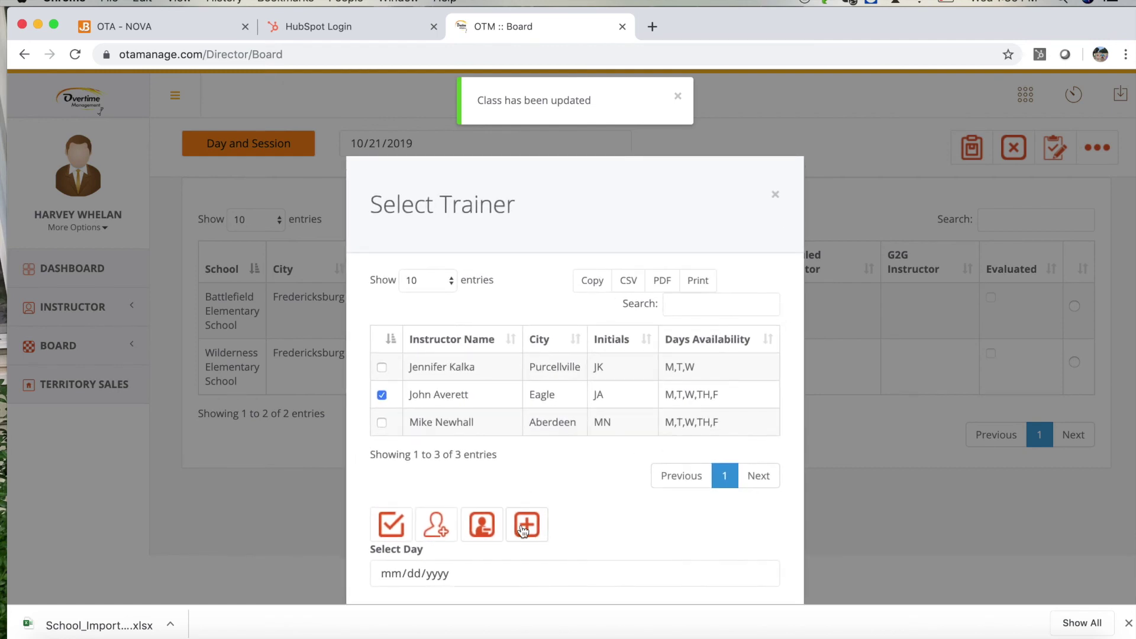
{"action": "left_click", "coordinate": [775, 194]}
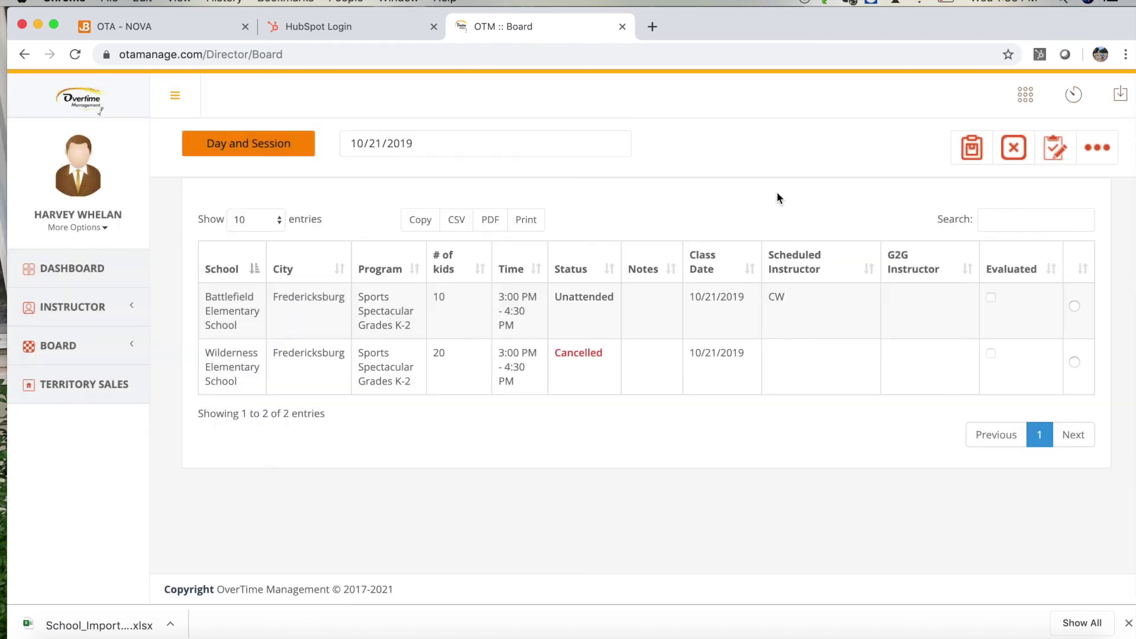
Step: Revisit the dashboard and reopen the class board to check the classes for 10/09/2019 and 10/21/2019
{"action": "left_click", "coordinate": [82, 275]}
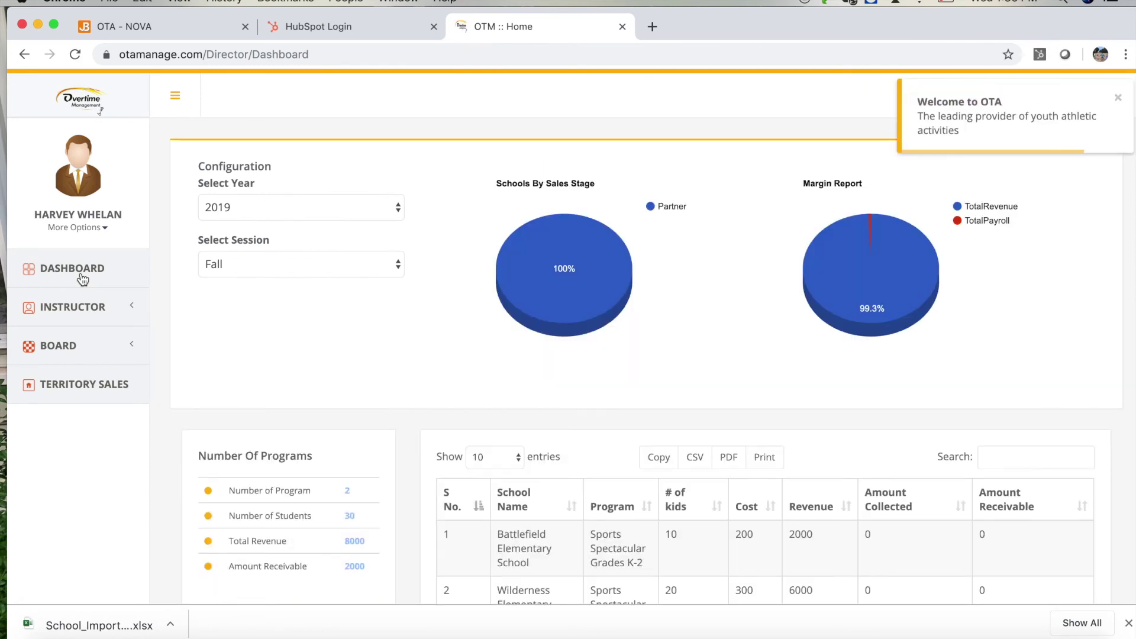
{"action": "left_click", "coordinate": [61, 346]}
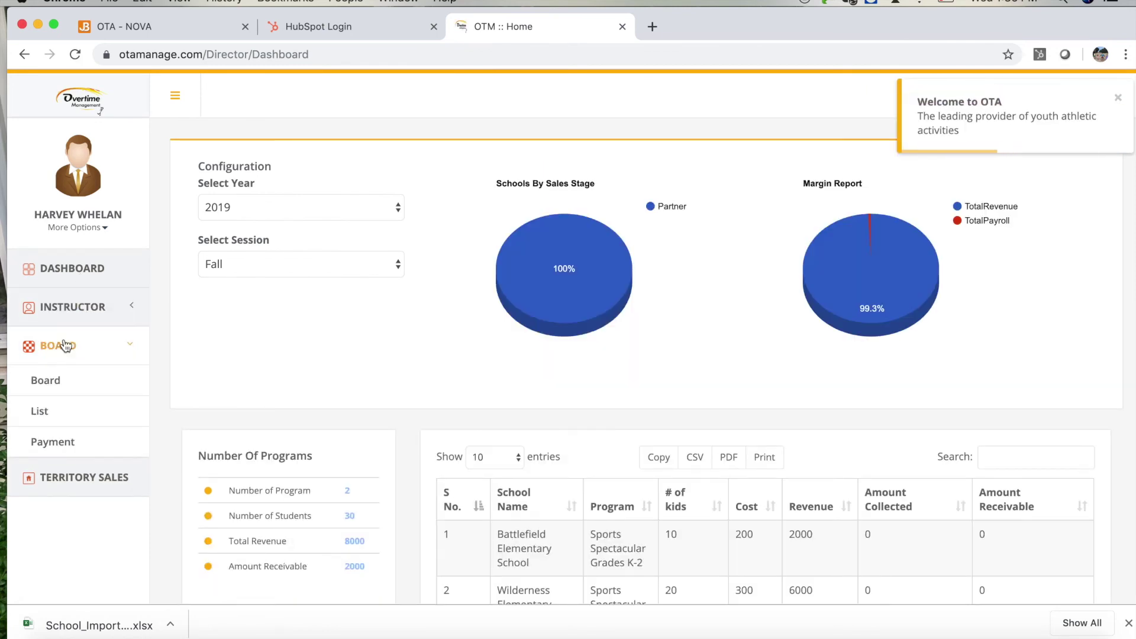
{"action": "left_click", "coordinate": [52, 383]}
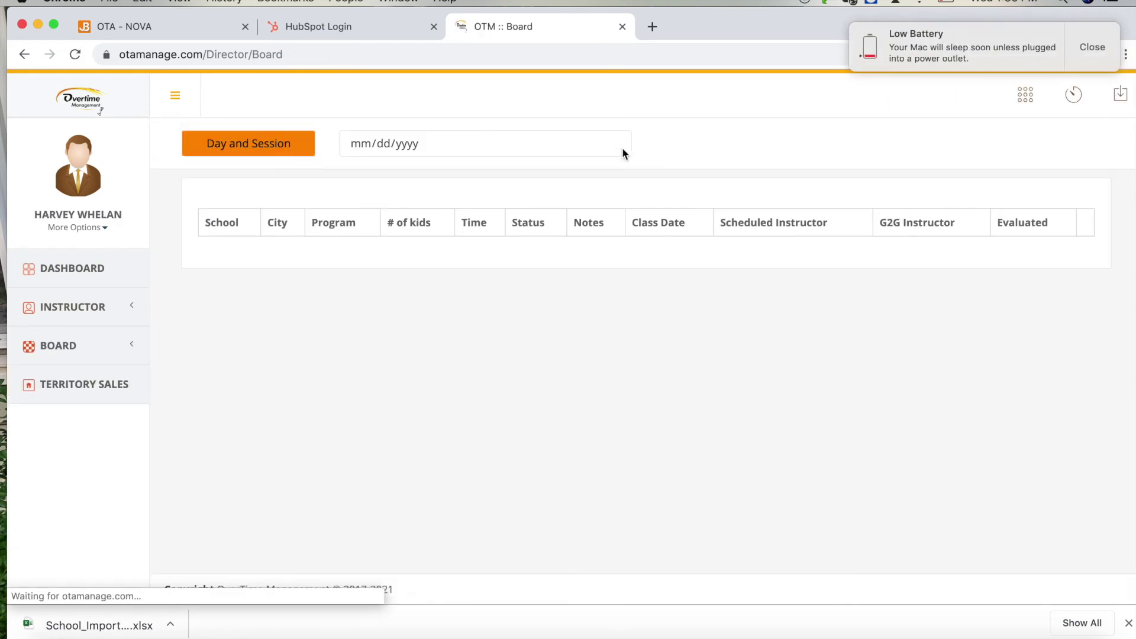
{"action": "left_click", "coordinate": [616, 144]}
{"action": "left_click", "coordinate": [446, 239]}
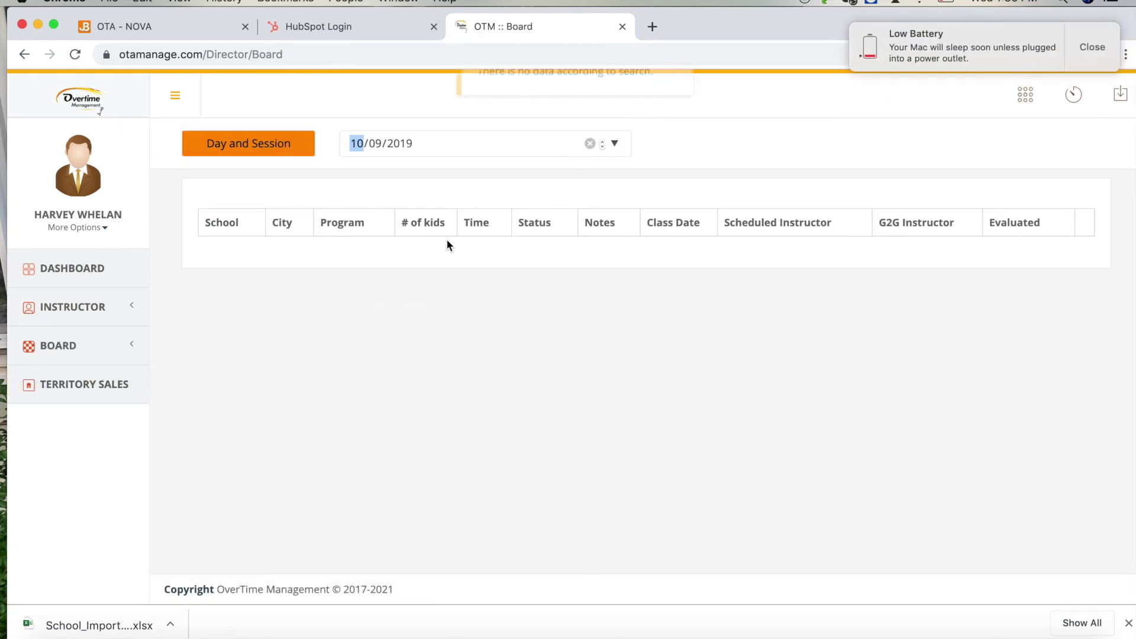
{"action": "left_click", "coordinate": [1091, 47]}
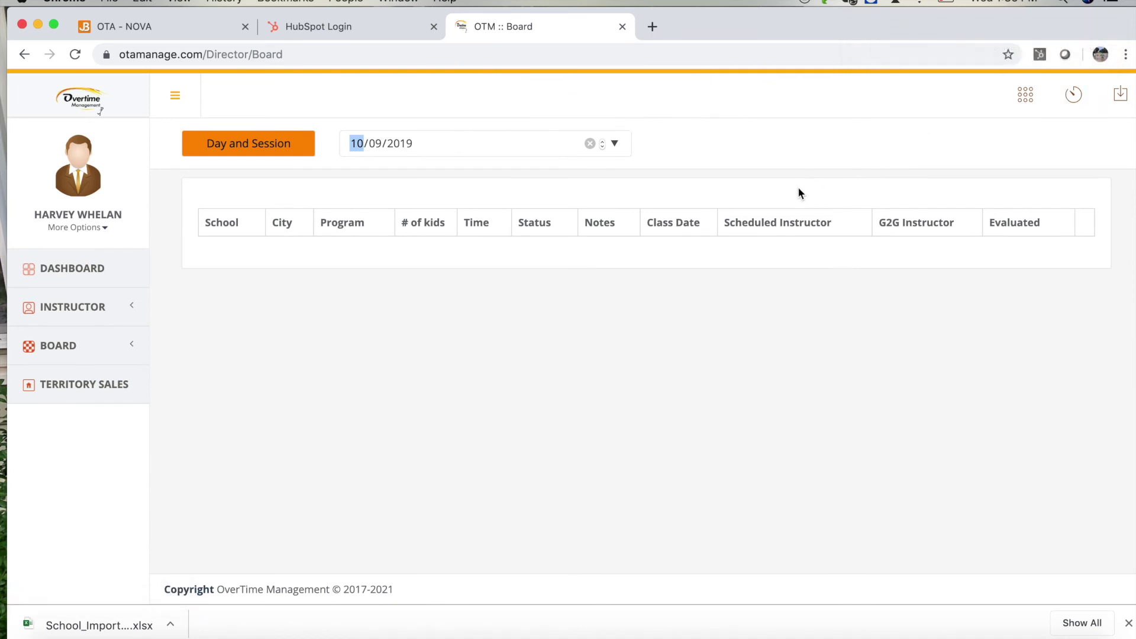
{"action": "left_click", "coordinate": [613, 145]}
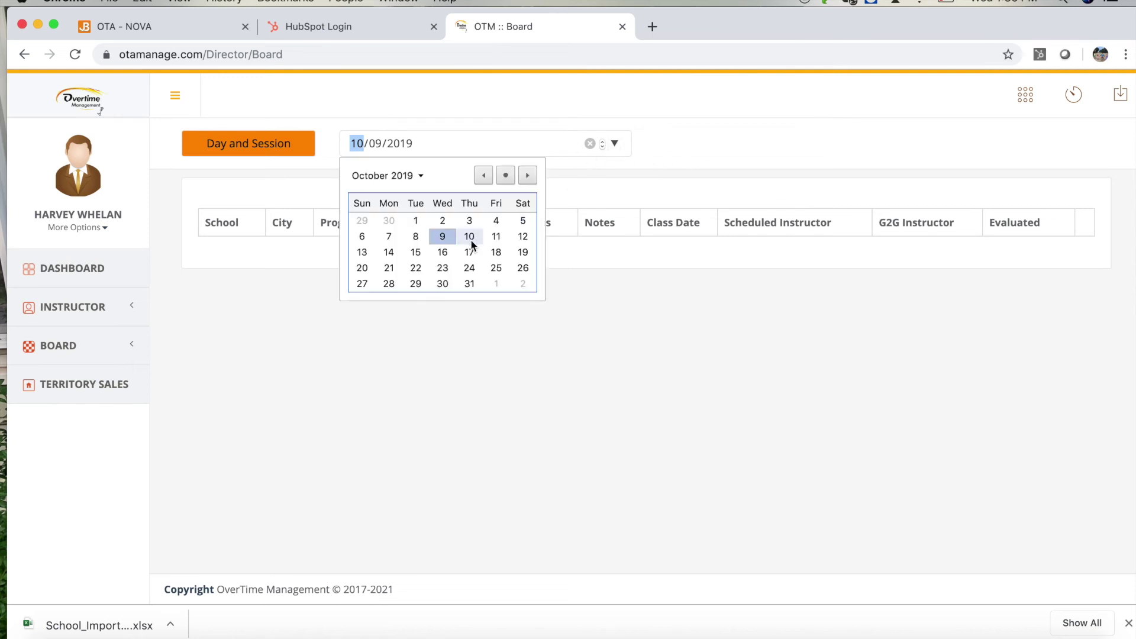
{"action": "left_click", "coordinate": [392, 267]}
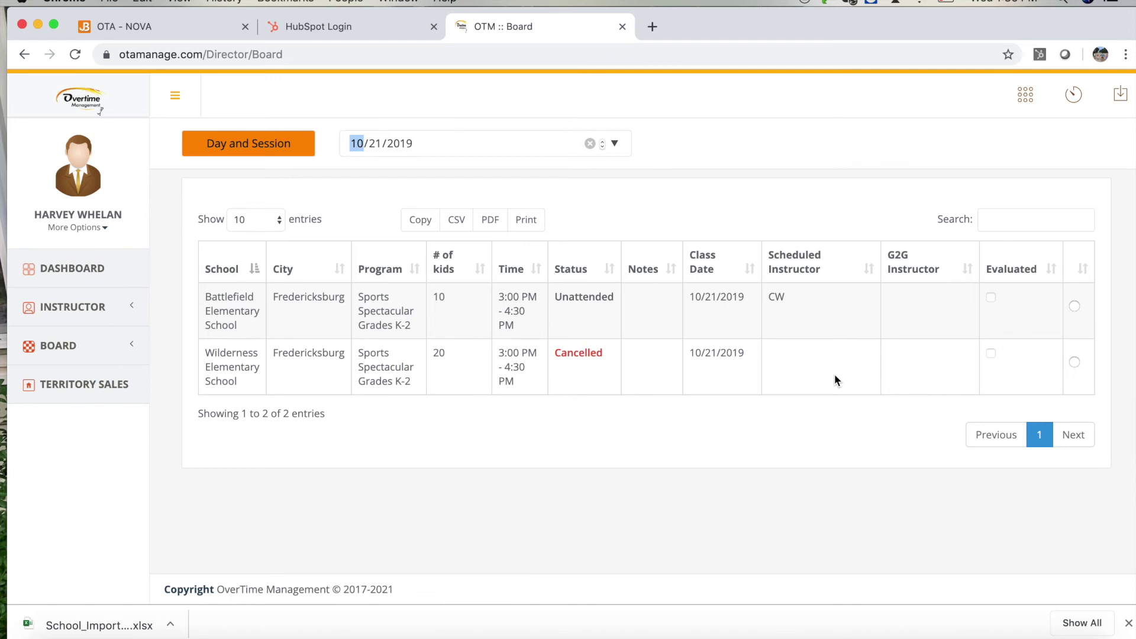
Step: Select the Battlefield Elementary School class on 10/21/2019 and review its evaluation form without saving anything
{"action": "left_click", "coordinate": [1075, 306]}
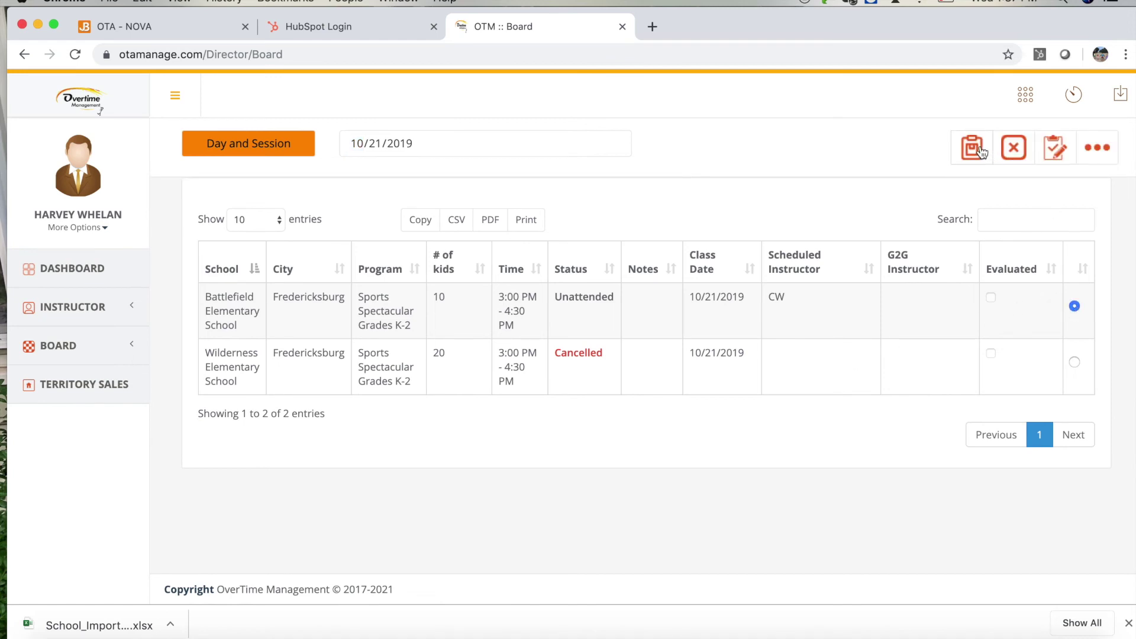
{"action": "left_click", "coordinate": [1048, 155]}
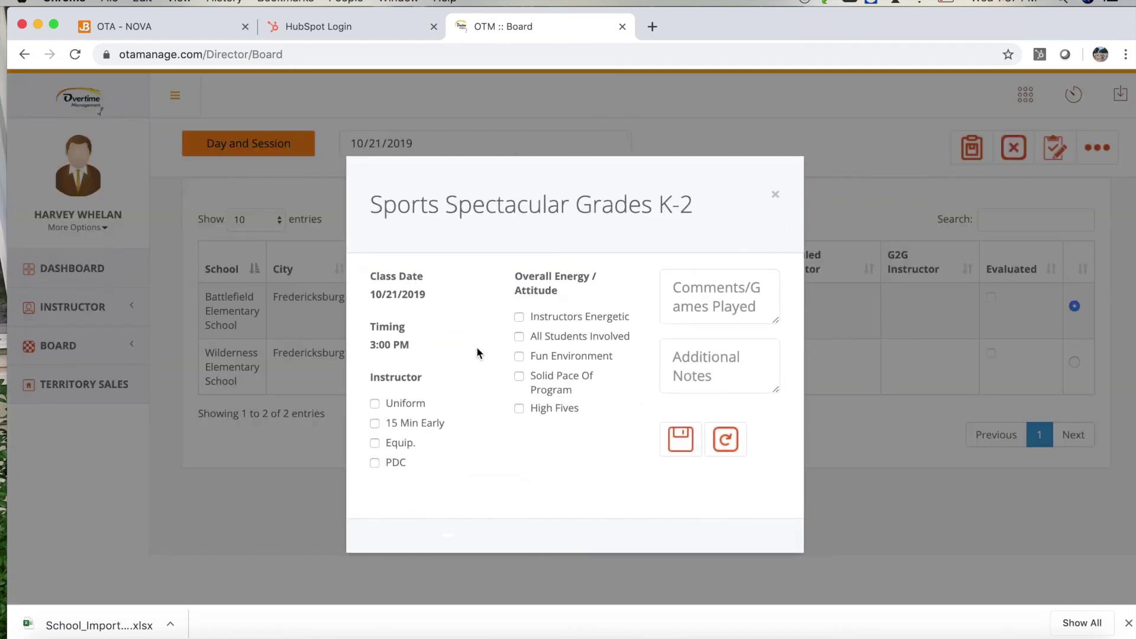
{"action": "left_click", "coordinate": [775, 195]}
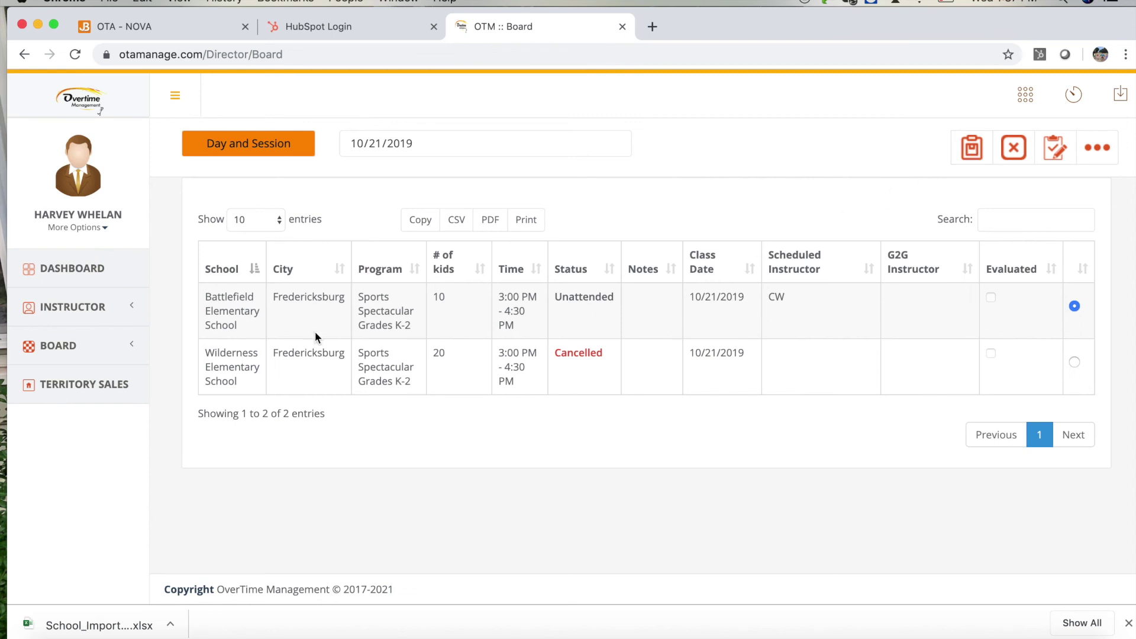
Step: Add the class note "Remember dismissal happens from Gym" to the Battlefield Elementary School class and save it
{"action": "left_click", "coordinate": [971, 148]}
{"action": "left_click", "coordinate": [443, 309]}
{"action": "type", "text": "Remember"}
{"action": "key", "text": "BackSpace"}
{"action": "key", "text": "BackSpace"}
{"action": "key", "text": "BackSpace"}
{"action": "type", "text": "mb"}
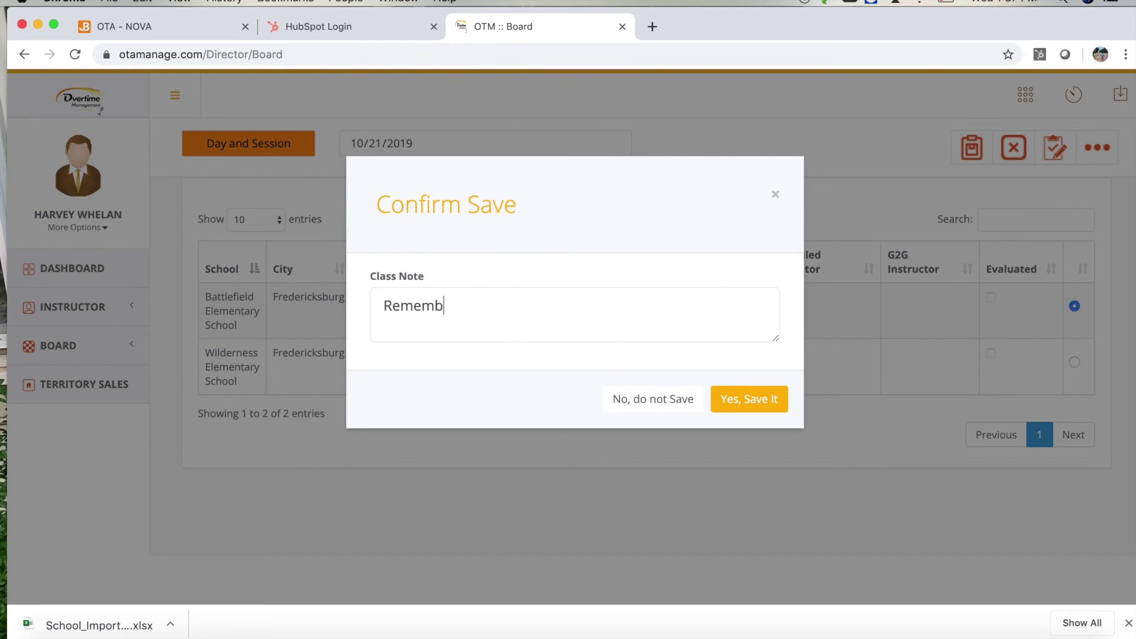
{"action": "type", "text": "er dismissal happens from Gym"}
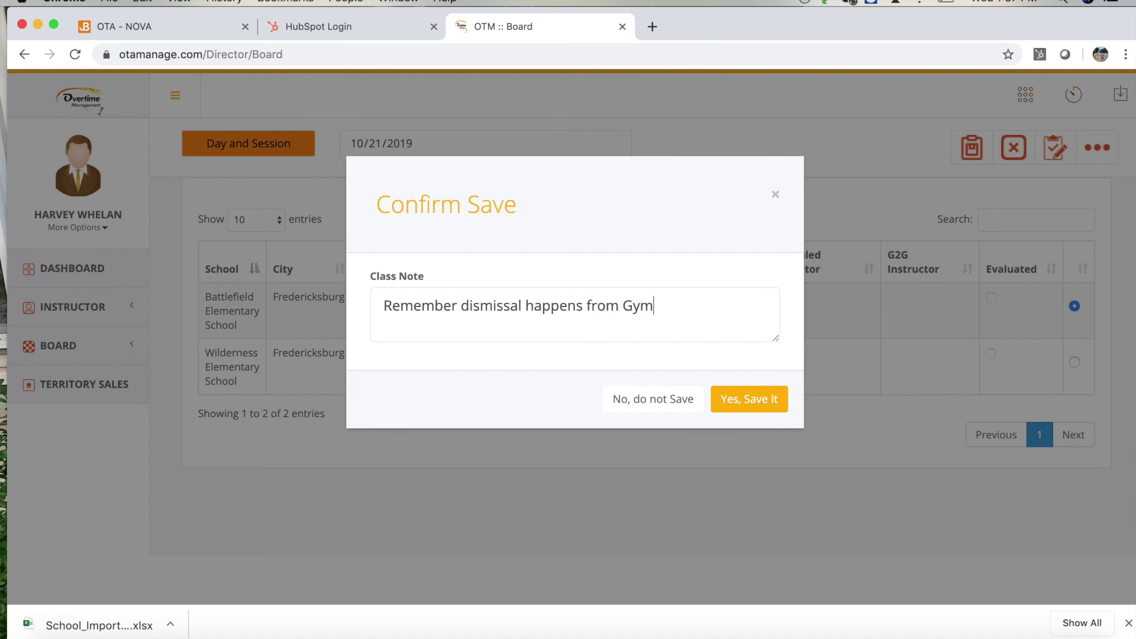
{"action": "left_click", "coordinate": [775, 401]}
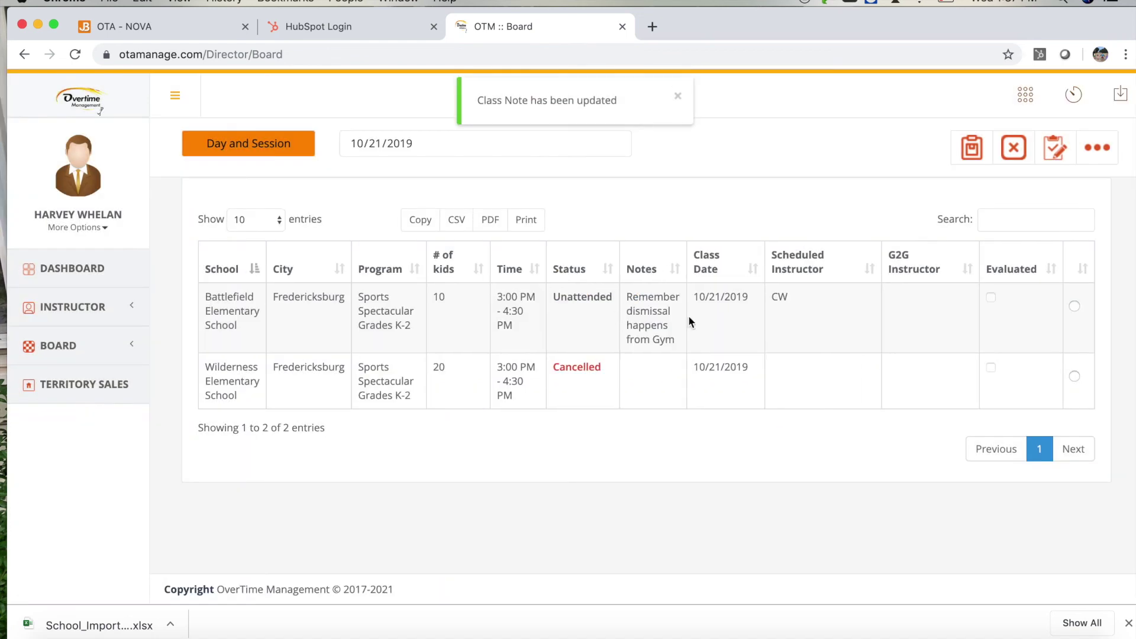